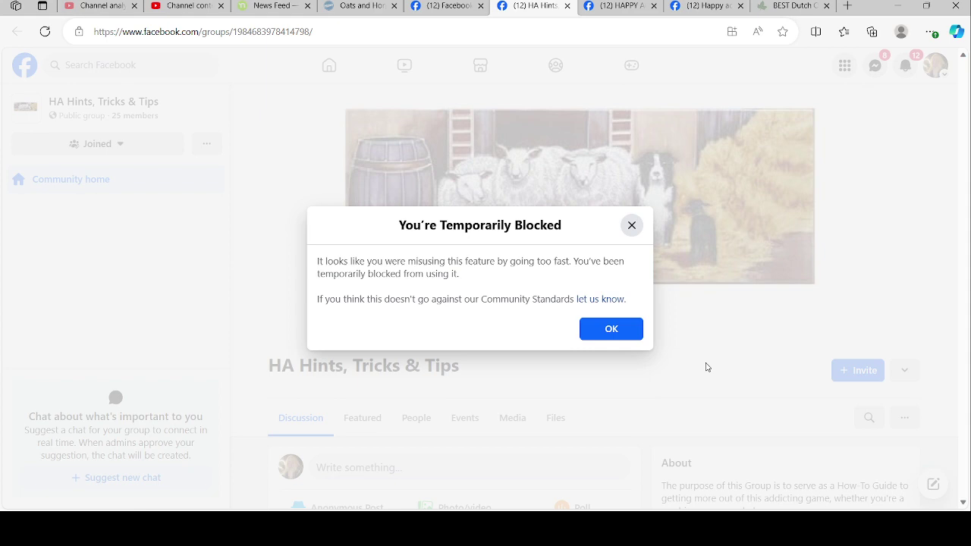
# Post the YouTube video link to HA Hints, Tricks & Tips, sharing it despite the fact-check notice.
pyautogui.click(638, 228)
pyautogui.scroll(-3, 561, 375)
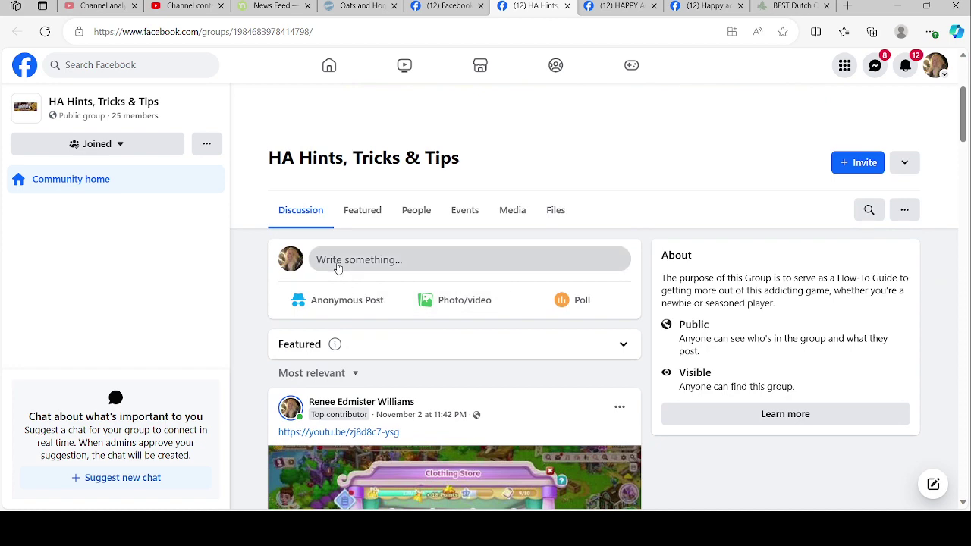
pyautogui.click(339, 261)
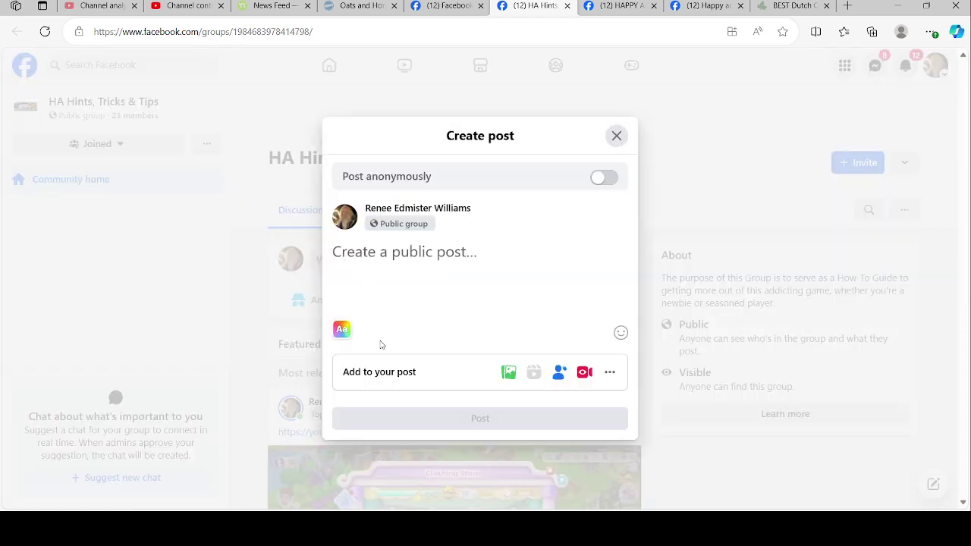
pyautogui.hotkey('ctrl', 'v')
pyautogui.click(480, 438)
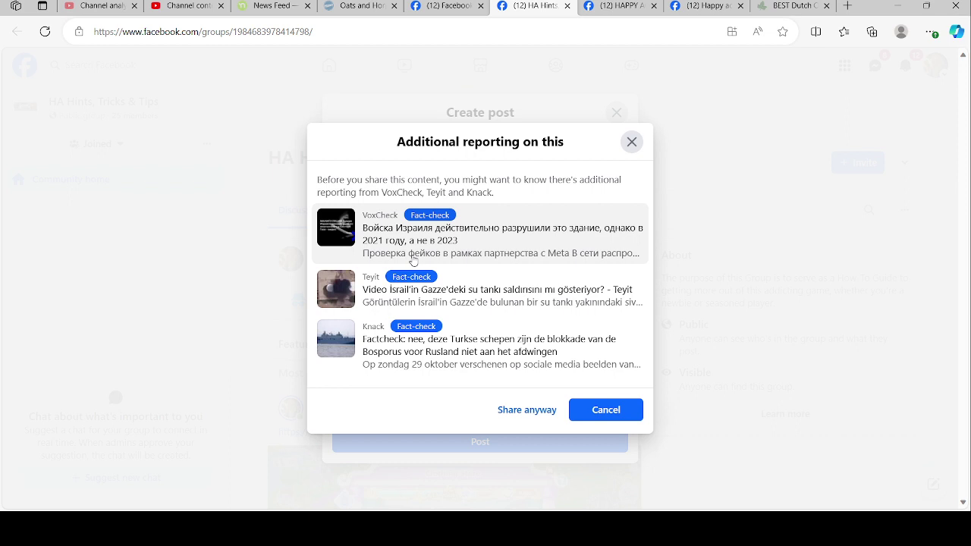
pyautogui.click(522, 412)
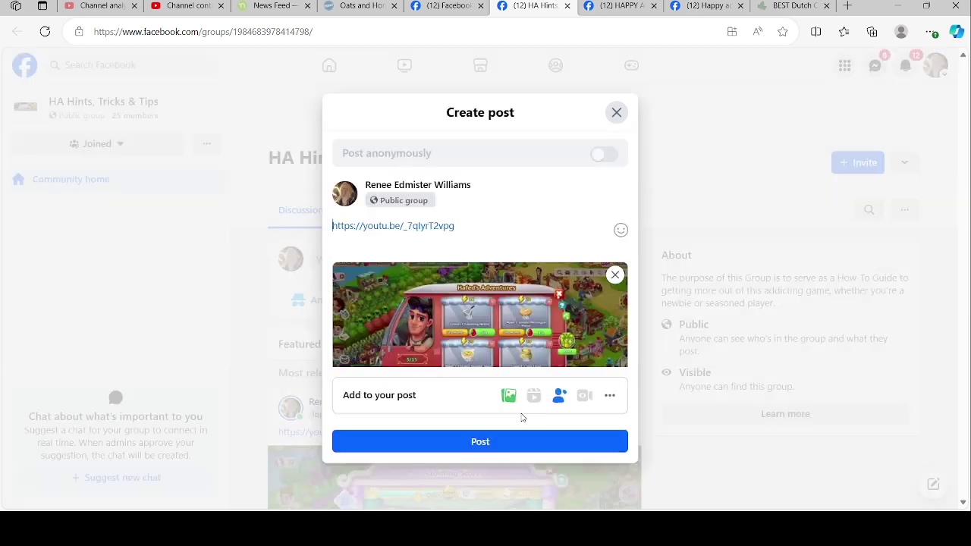
pyautogui.click(457, 443)
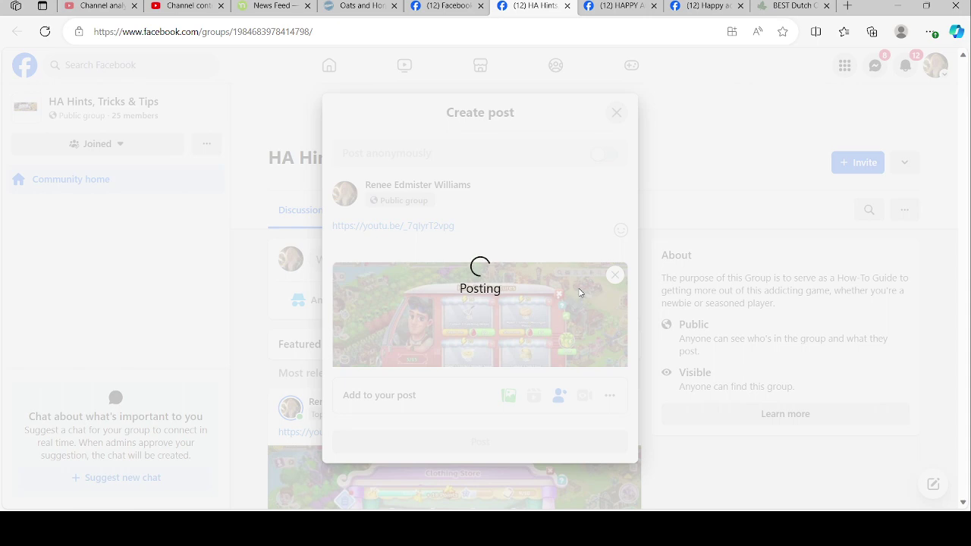
pyautogui.scroll(-3, 553, 238)
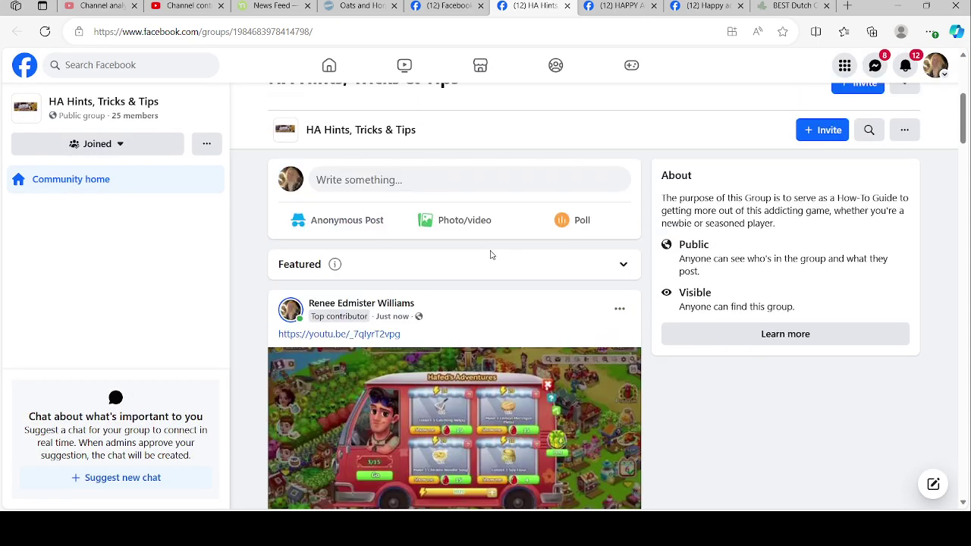
pyautogui.scroll(2, 490, 255)
# Post the Thanksgiving merge part 2 YouTube link in the HAPPY ACRES ANGELS group.
pyautogui.click(566, 6)
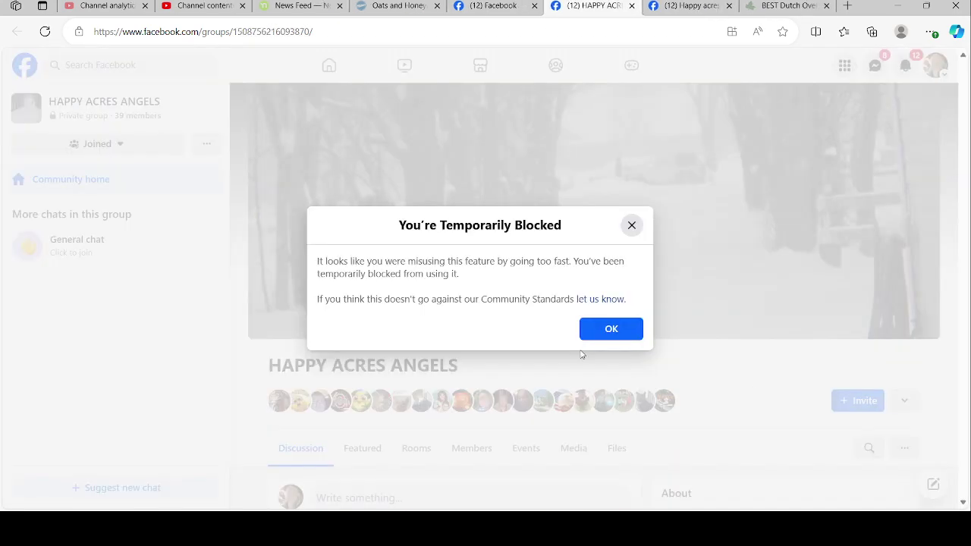
pyautogui.click(631, 225)
pyautogui.scroll(-2, 365, 423)
pyautogui.click(326, 364)
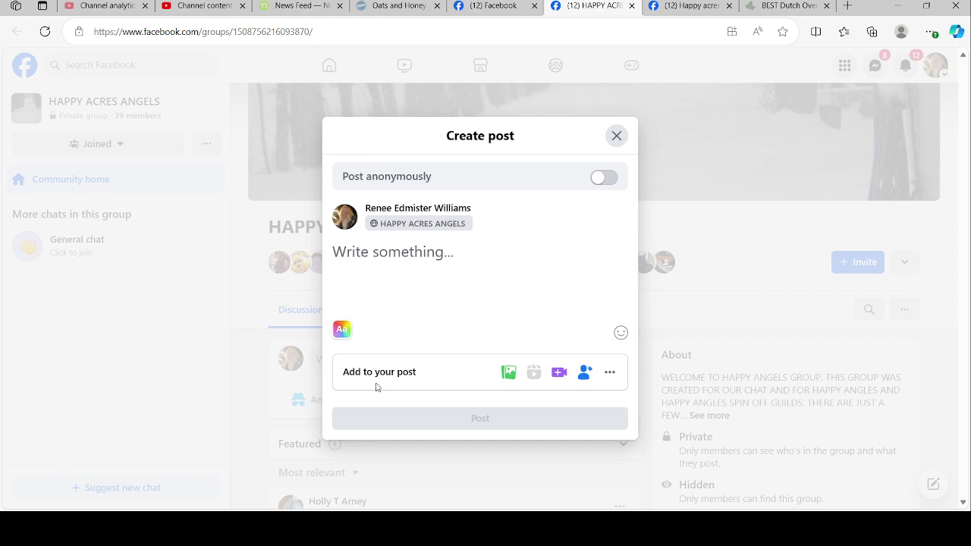
pyautogui.write('https://youtu.be/_7qlyrT2vpg')
pyautogui.click(527, 409)
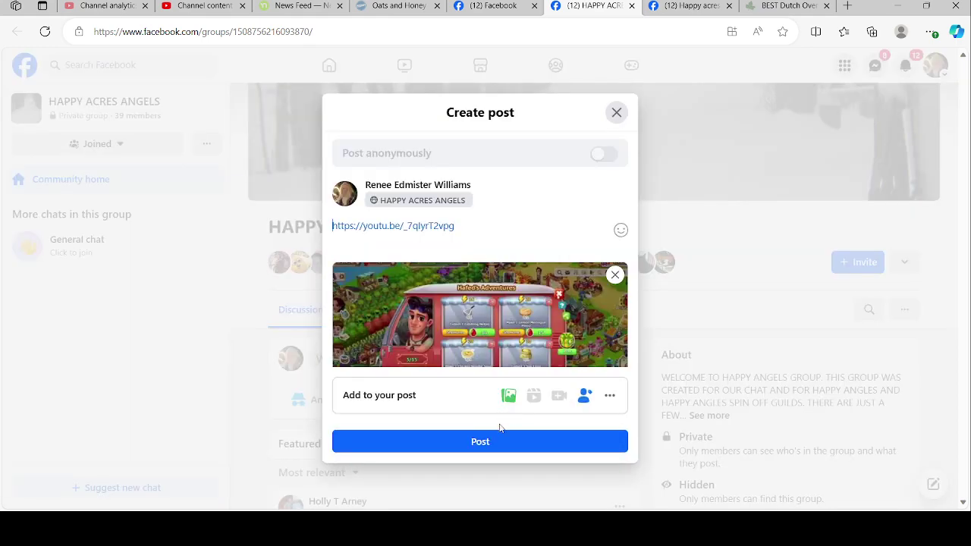
pyautogui.click(466, 443)
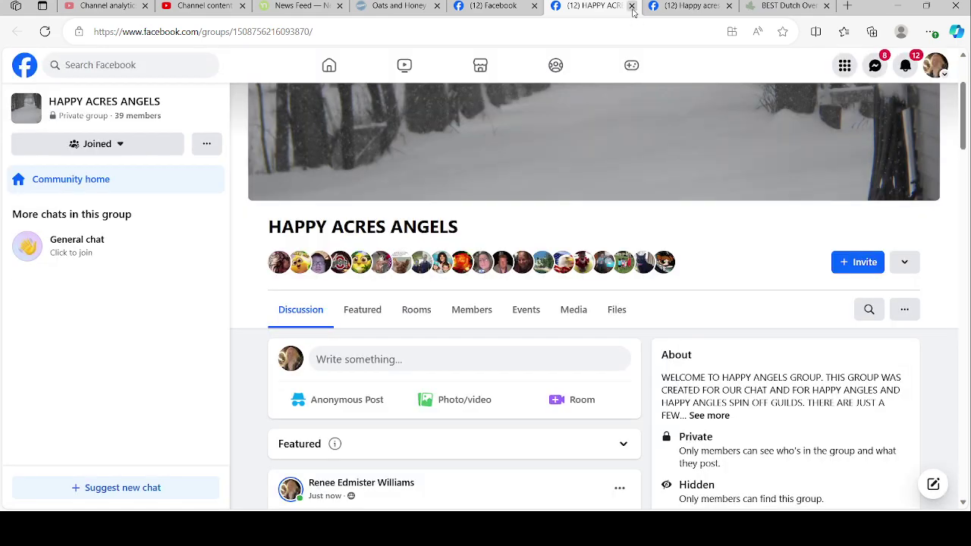
# Post the same Thanksgiving merge part 2 link in the Happy acres players group.
pyautogui.click(632, 5)
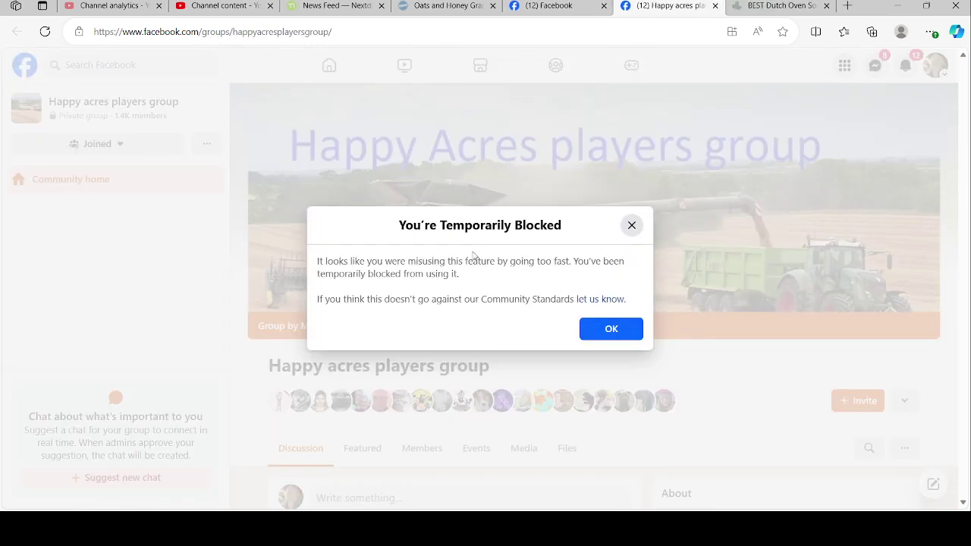
pyautogui.click(628, 223)
pyautogui.scroll(-2, 425, 349)
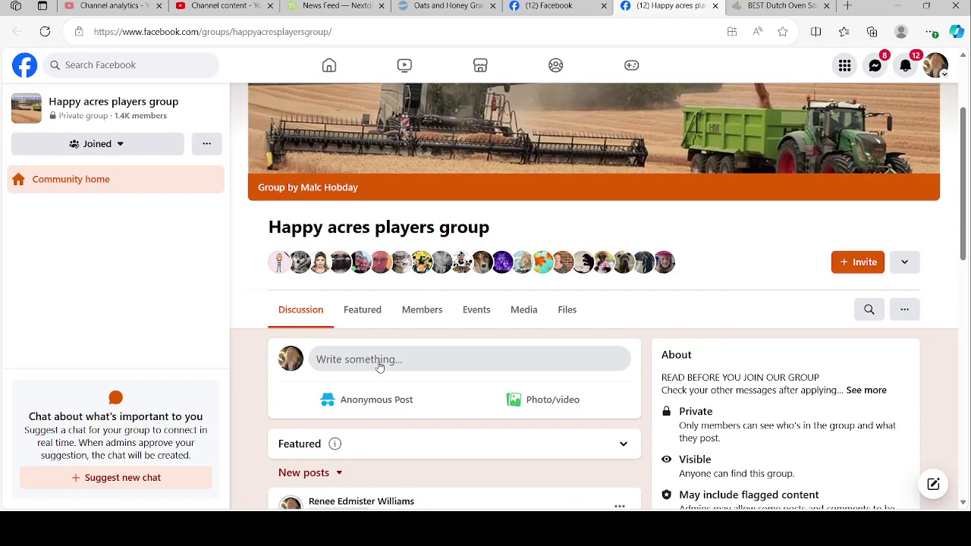
pyautogui.click(344, 360)
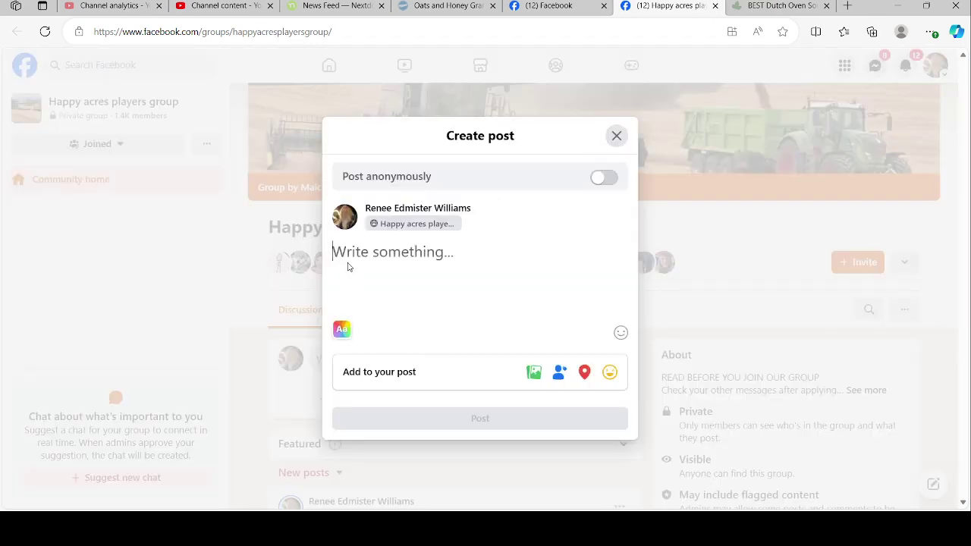
pyautogui.write('https://youtu.be/_7qIyrT2vpg')
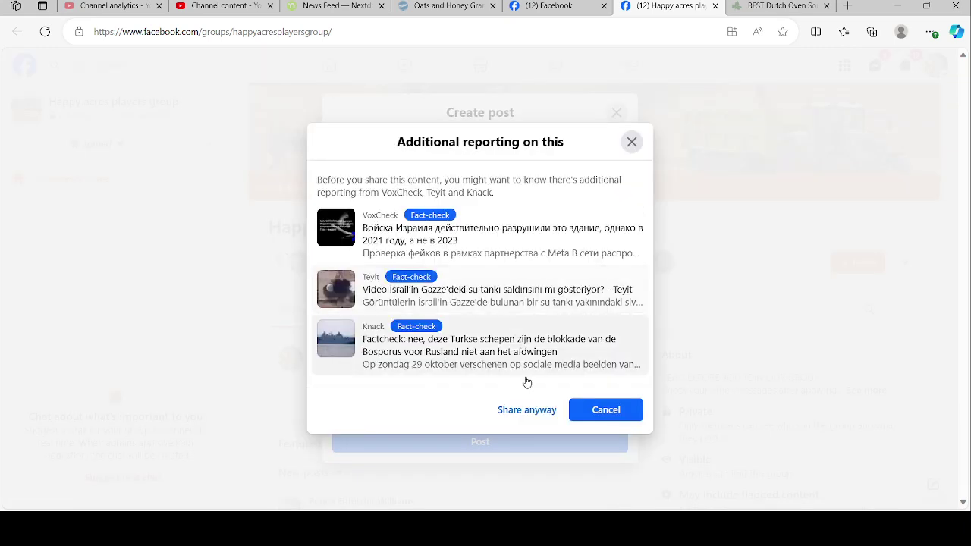
pyautogui.click(523, 409)
pyautogui.scroll(-2, 524, 372)
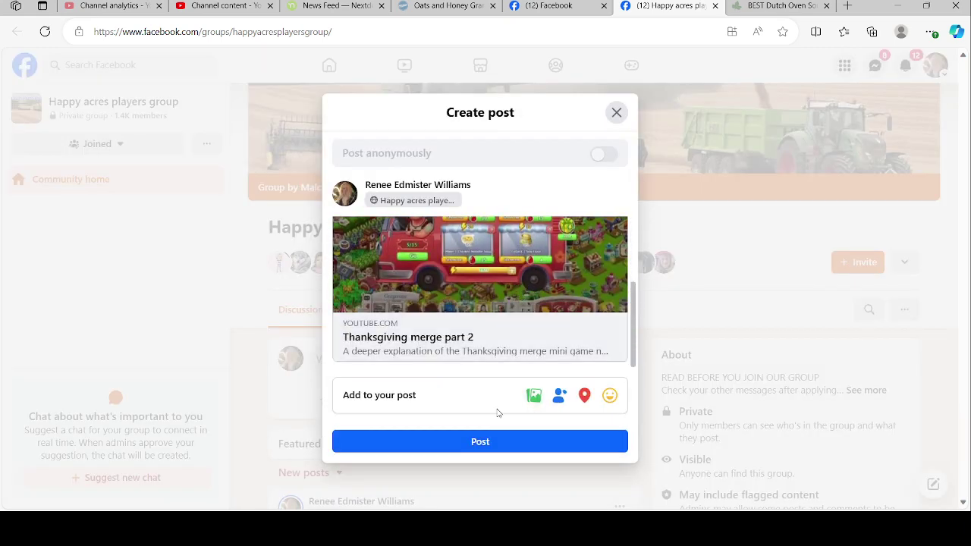
pyautogui.click(480, 447)
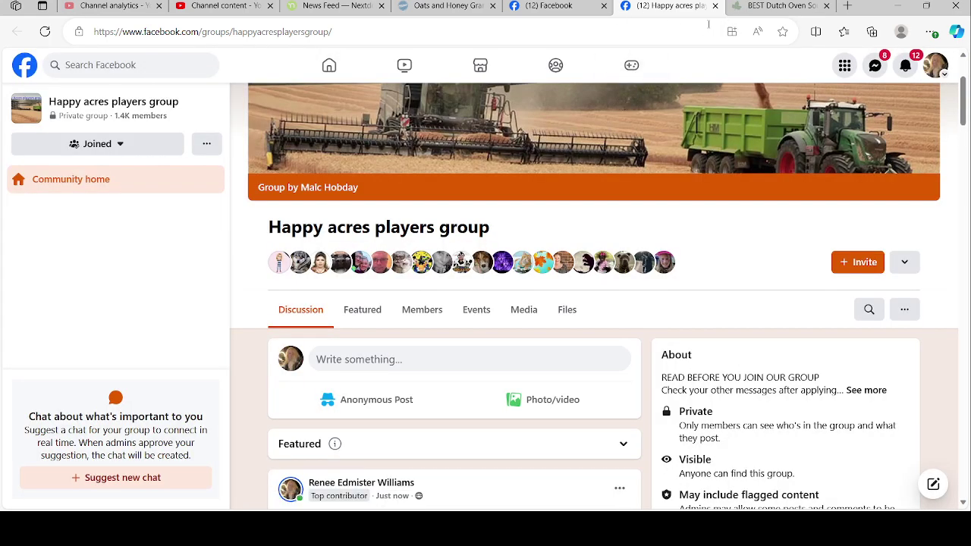
# Return to the Facebook news feed and scroll down to a Happy Acres gift post.
pyautogui.click(715, 5)
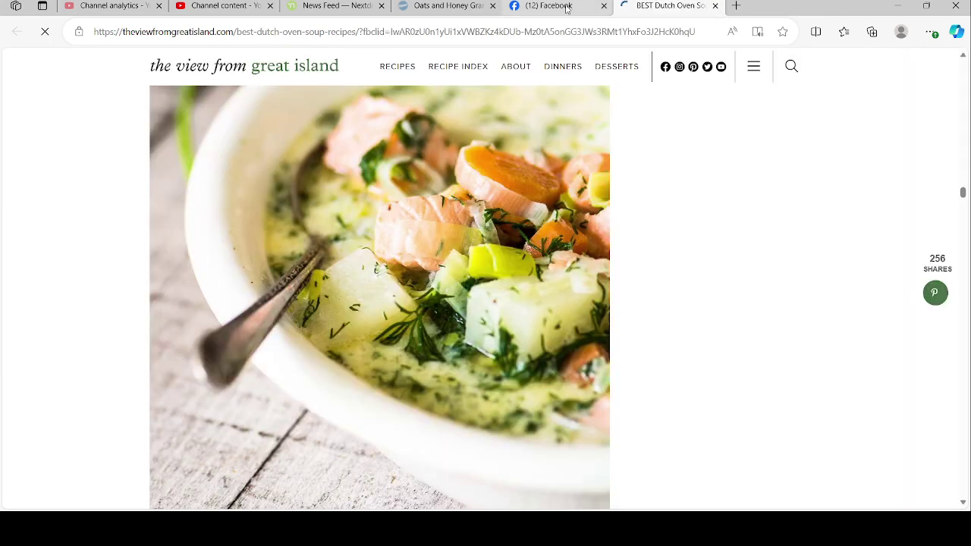
pyautogui.click(557, 5)
pyautogui.scroll(-3, 296, 377)
pyautogui.scroll(-5, 195, 353)
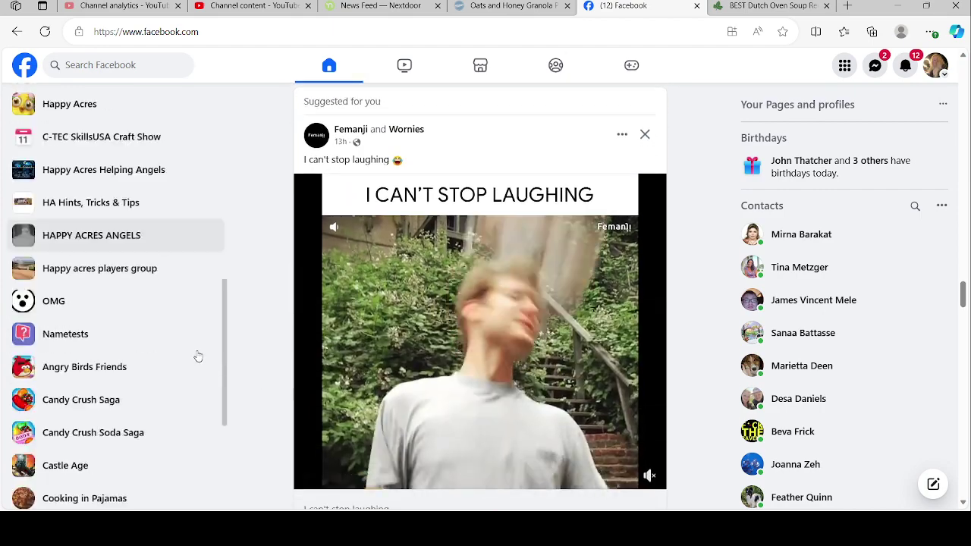
pyautogui.scroll(-4, 486, 333)
pyautogui.scroll(-5, 486, 331)
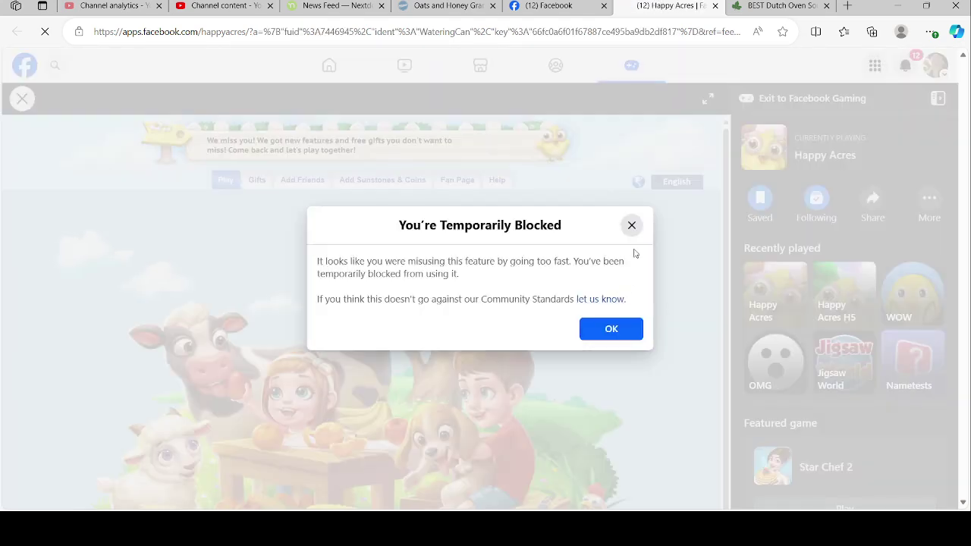
# Claim the Happy Acres gift past the block warning, then close the game tab.
pyautogui.click(631, 226)
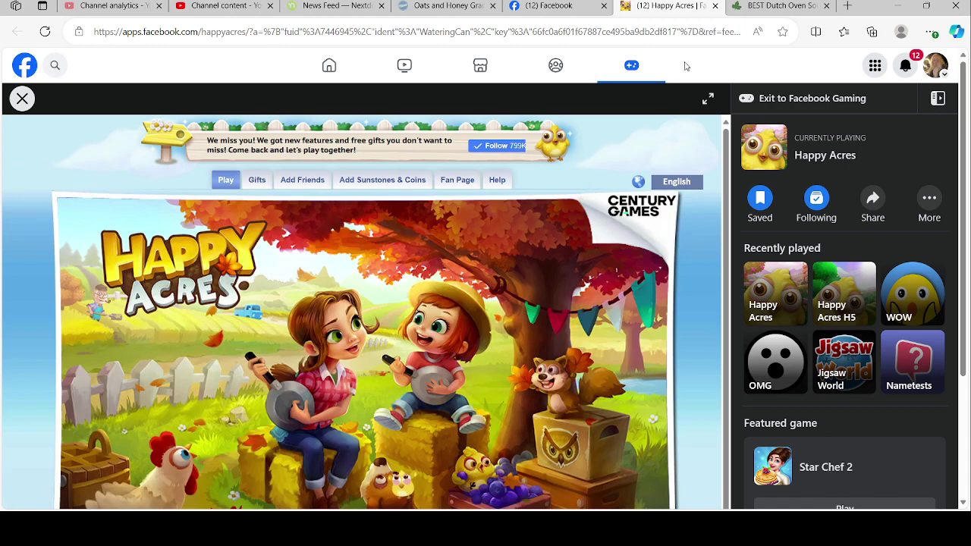
pyautogui.click(715, 6)
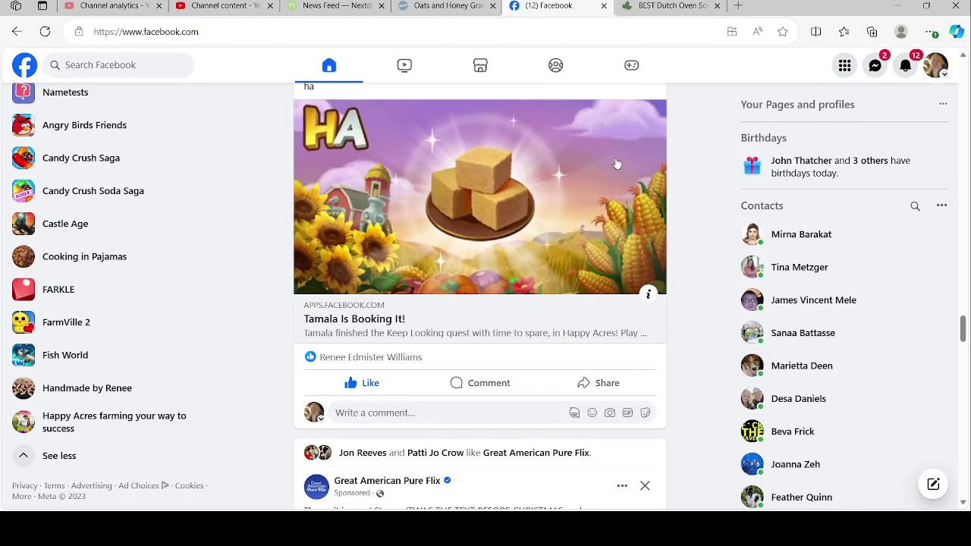
pyautogui.scroll(-8, 471, 377)
pyautogui.scroll(-15, 471, 377)
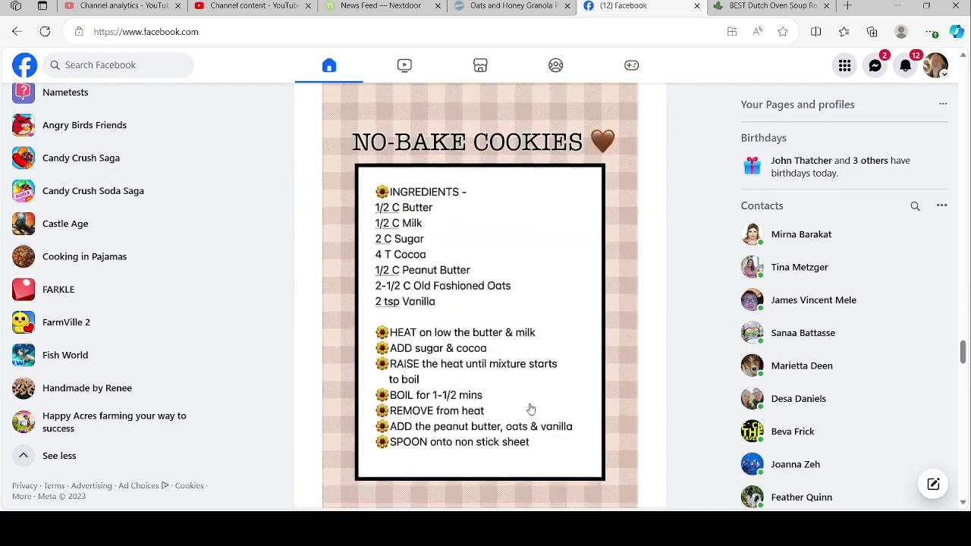
pyautogui.scroll(-4, 499, 411)
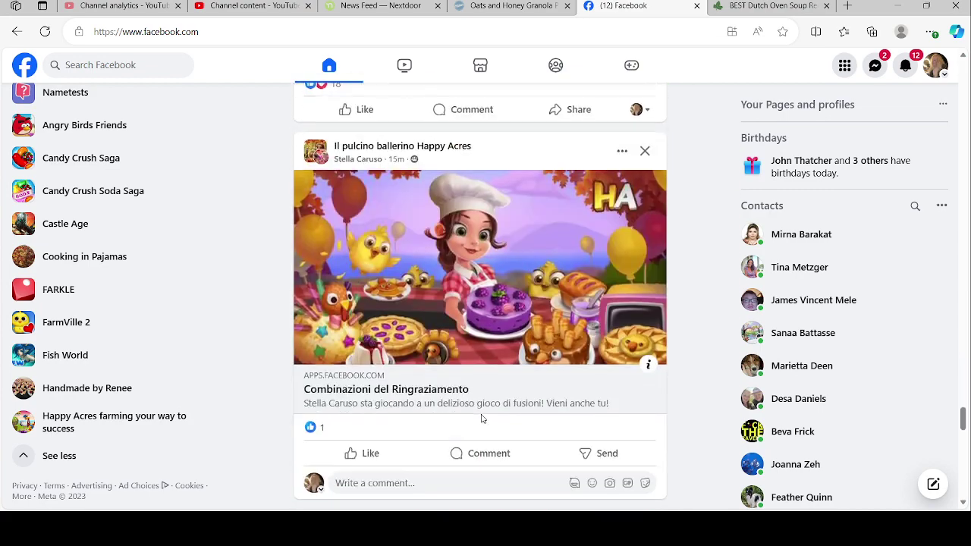
# Like the Combinazioni del Ringraziamento post and accept its Thanksgiving Energy gift despite repeated block warnings.
pyautogui.click(367, 451)
pyautogui.click(598, 363)
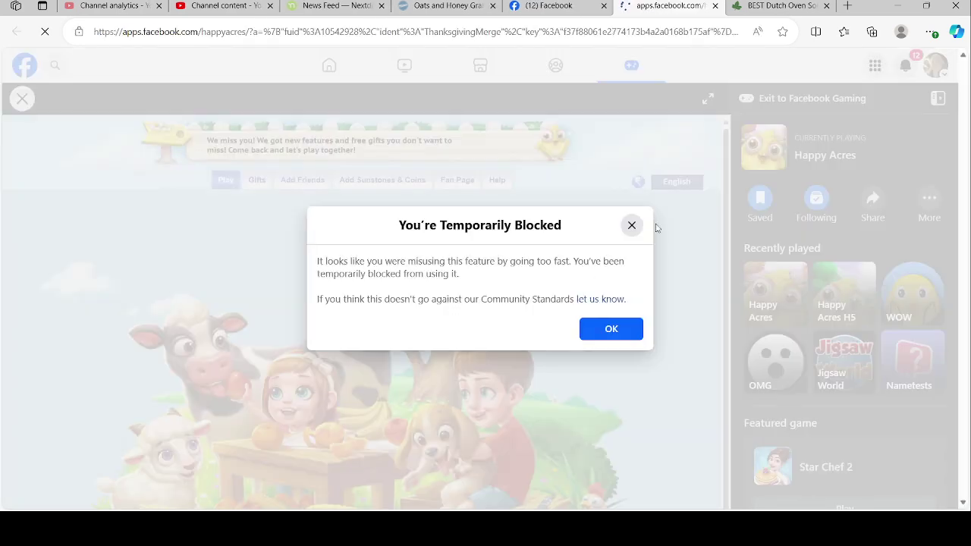
pyautogui.click(631, 226)
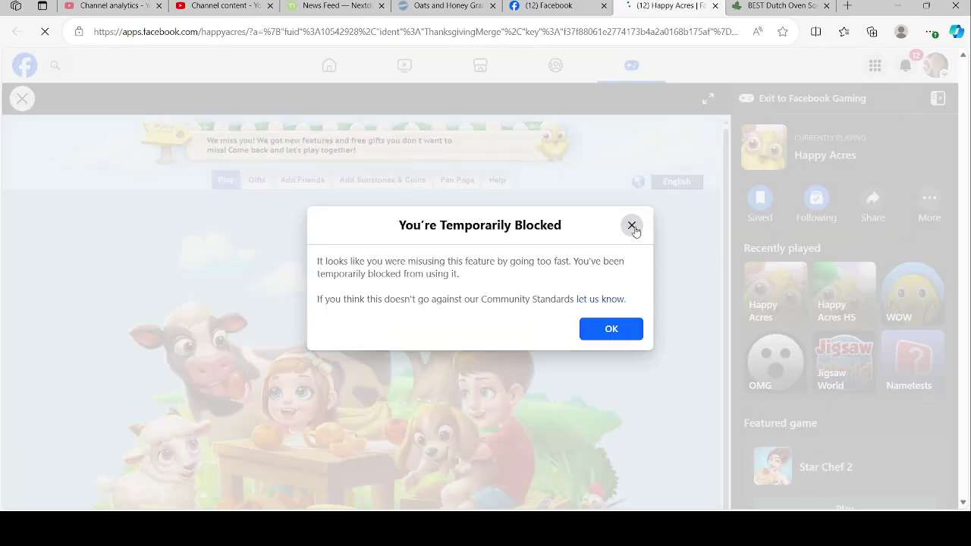
pyautogui.click(632, 225)
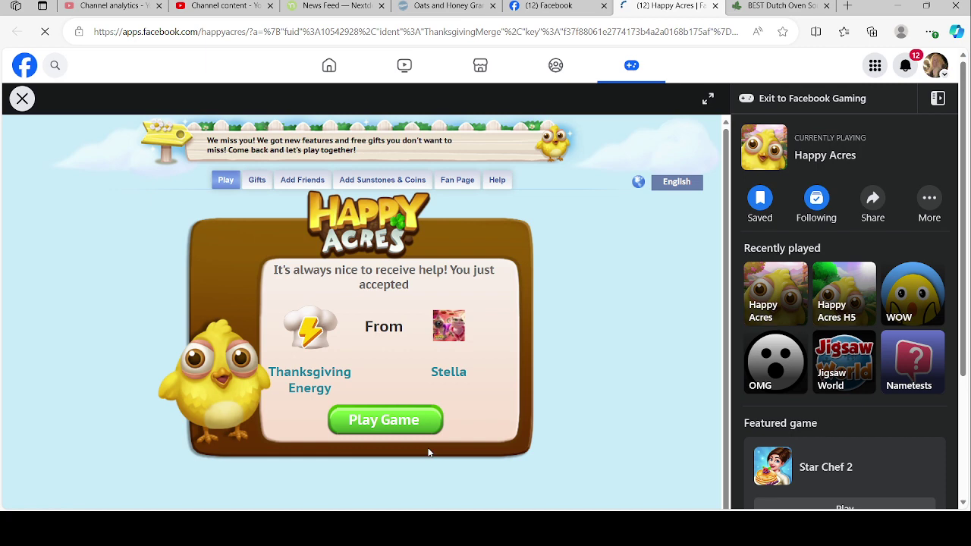
pyautogui.click(422, 427)
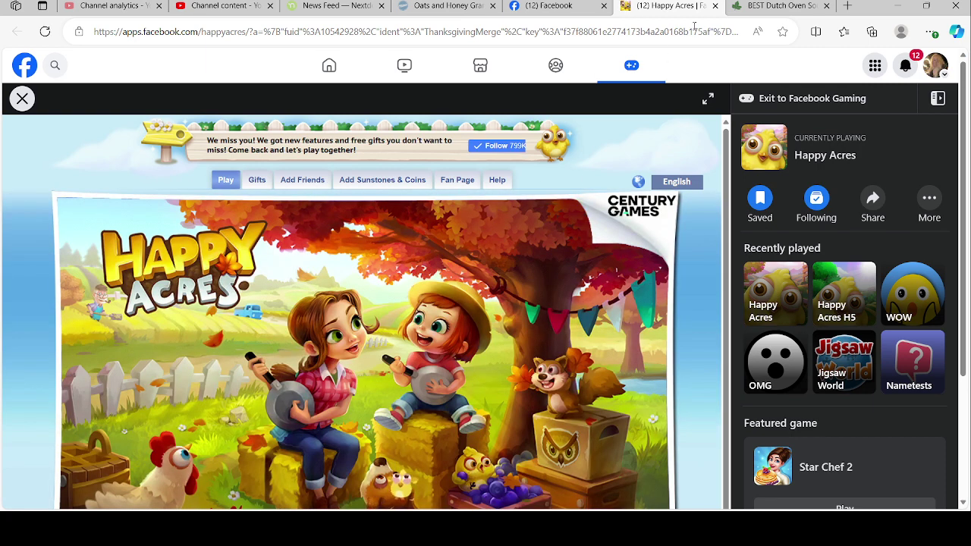
pyautogui.click(715, 6)
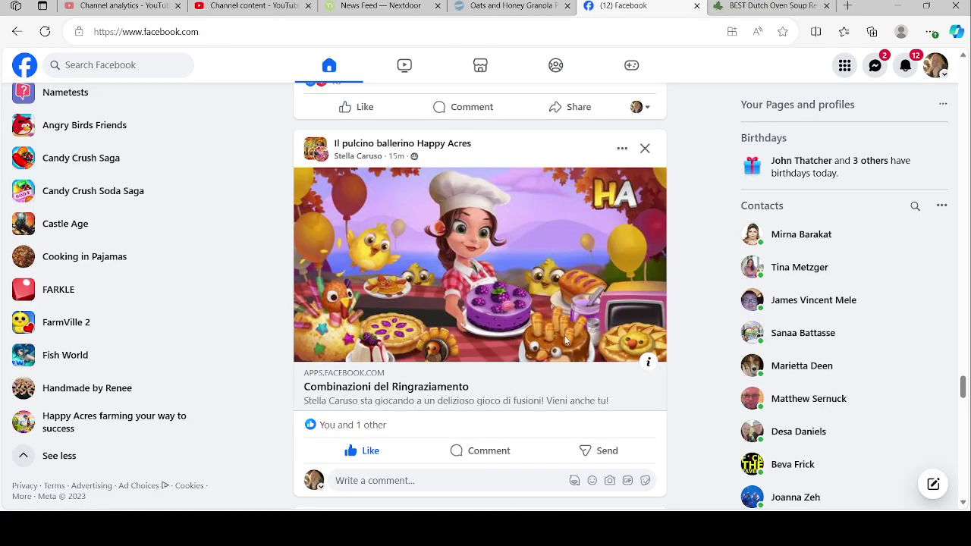
pyautogui.scroll(-14, 481, 403)
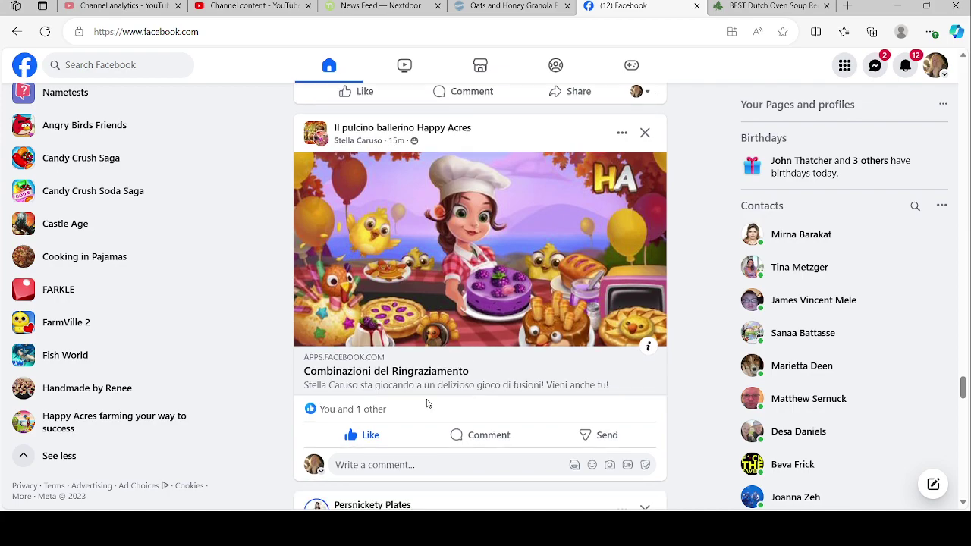
pyautogui.scroll(-6, 482, 403)
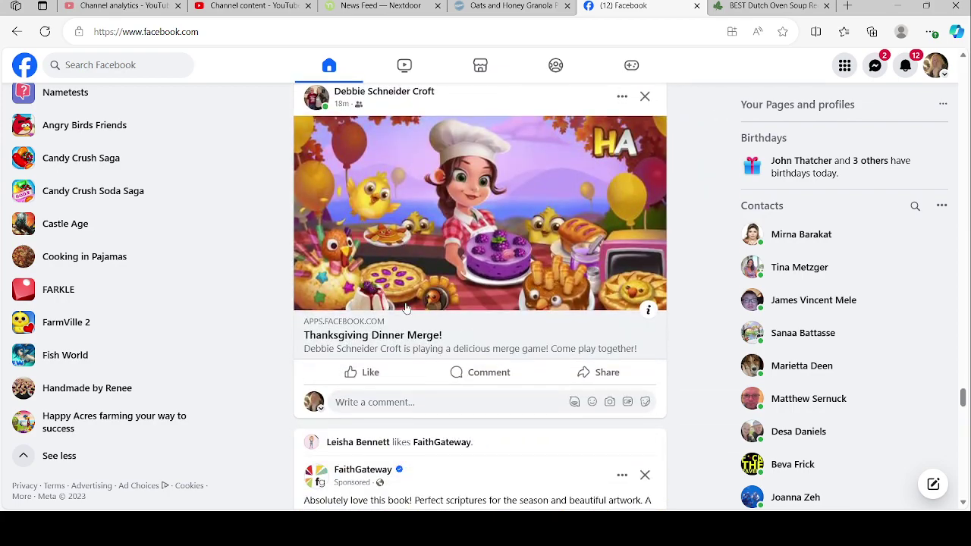
# Like and open the Thanksgiving Dinner Merge gift, start a block-mistake report, then dismiss the notice.
pyautogui.click(370, 372)
pyautogui.click(537, 347)
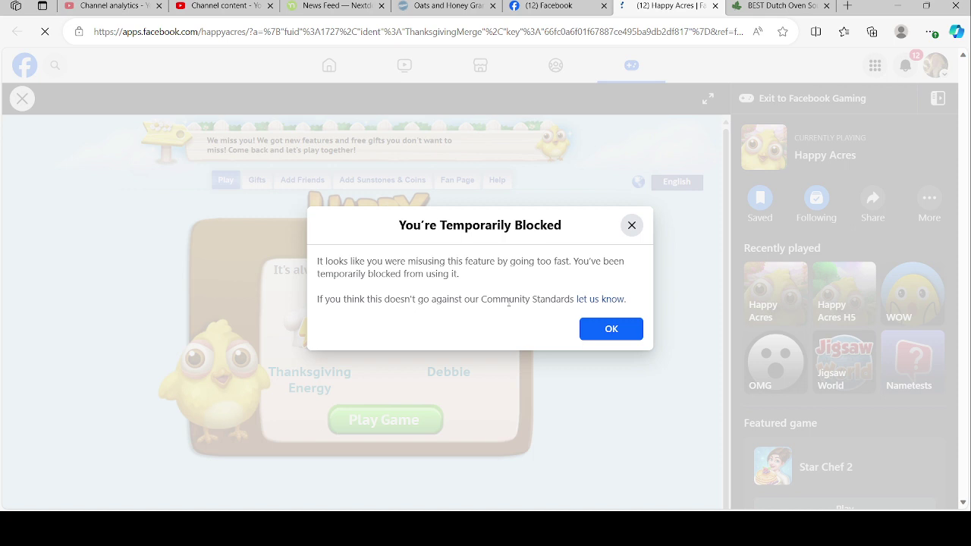
pyautogui.click(606, 299)
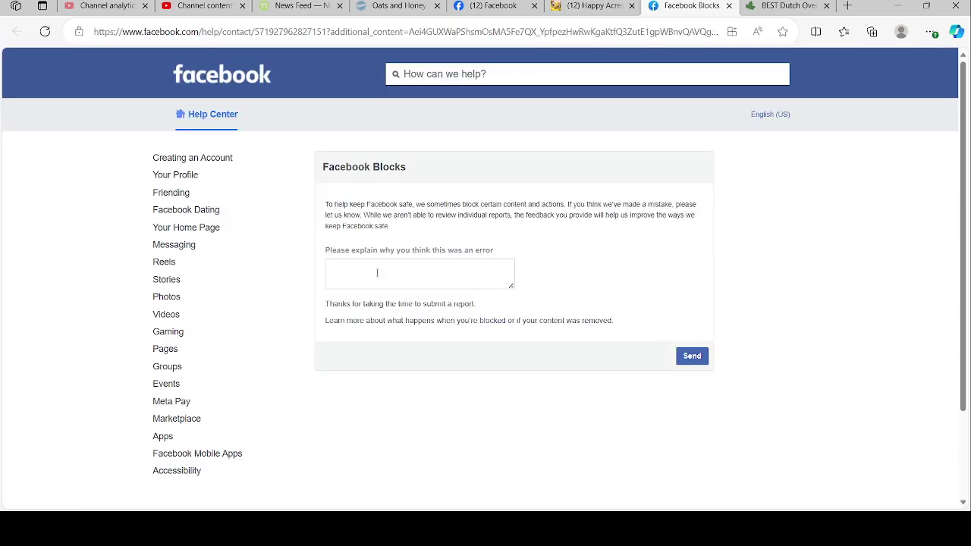
pyautogui.click(377, 273)
pyautogui.click(592, 6)
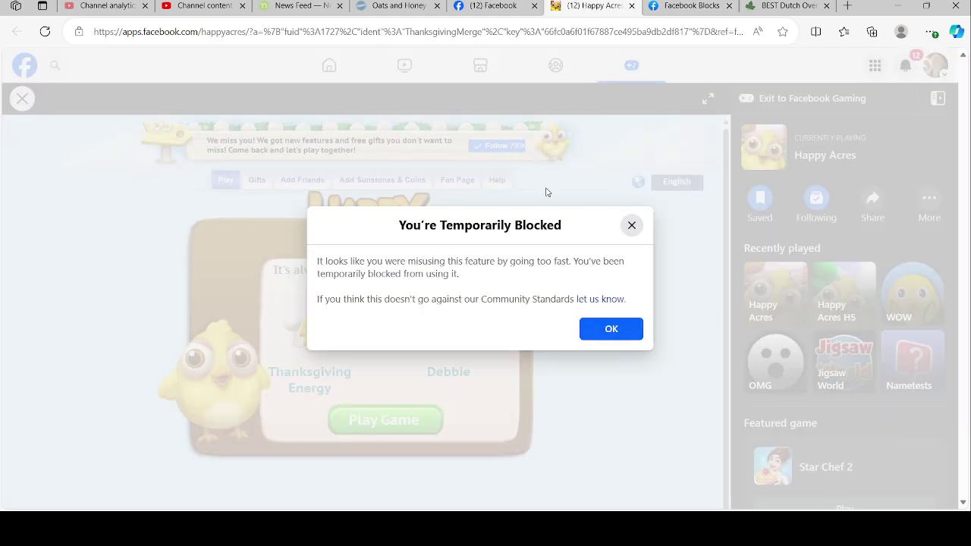
pyautogui.click(631, 224)
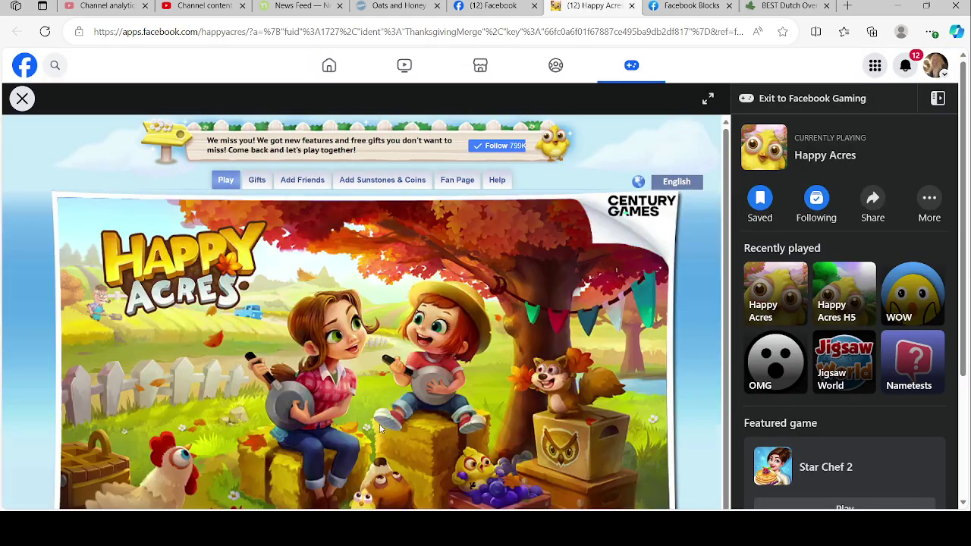
pyautogui.click(631, 6)
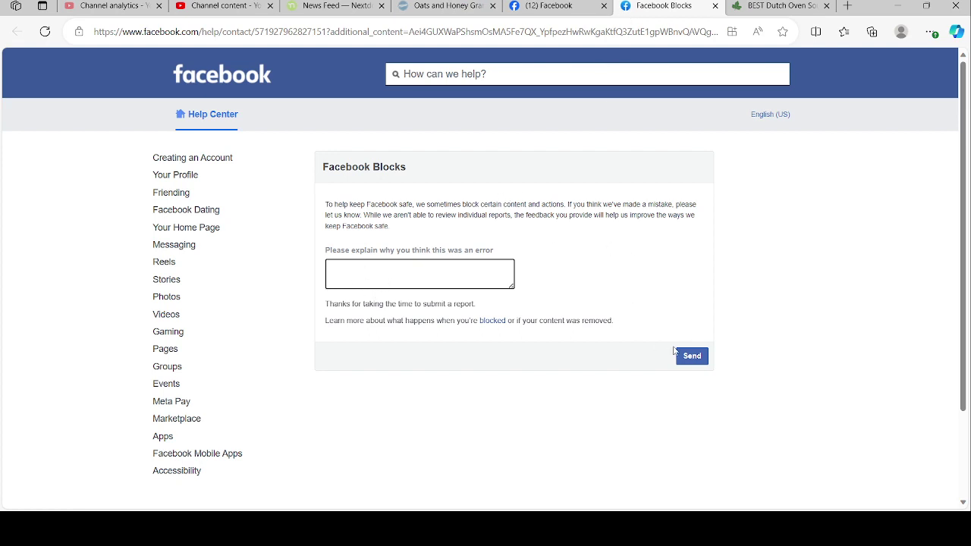
# Close the Blocks form and try the fertilizer gift, which has expired, closing its game tab.
pyautogui.click(715, 6)
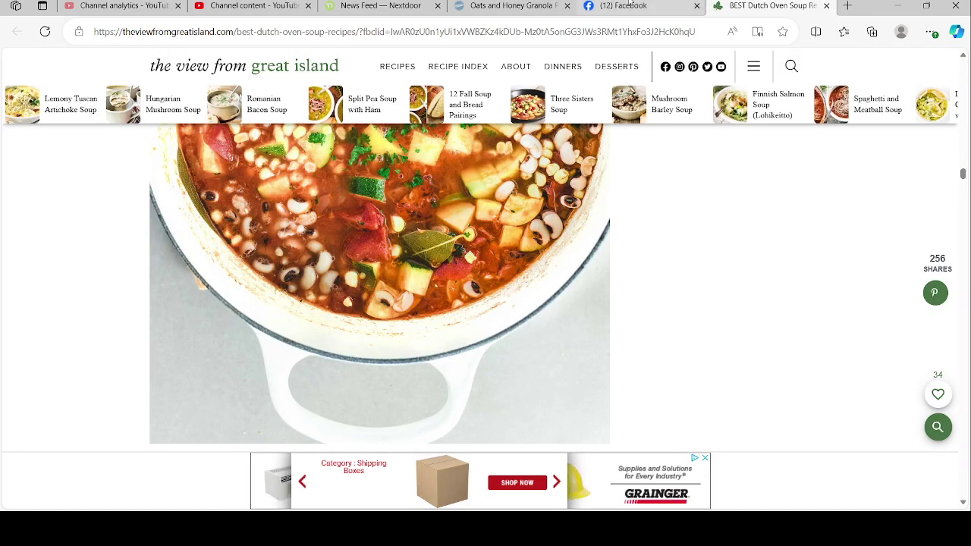
pyautogui.click(626, 6)
pyautogui.scroll(-10, 440, 425)
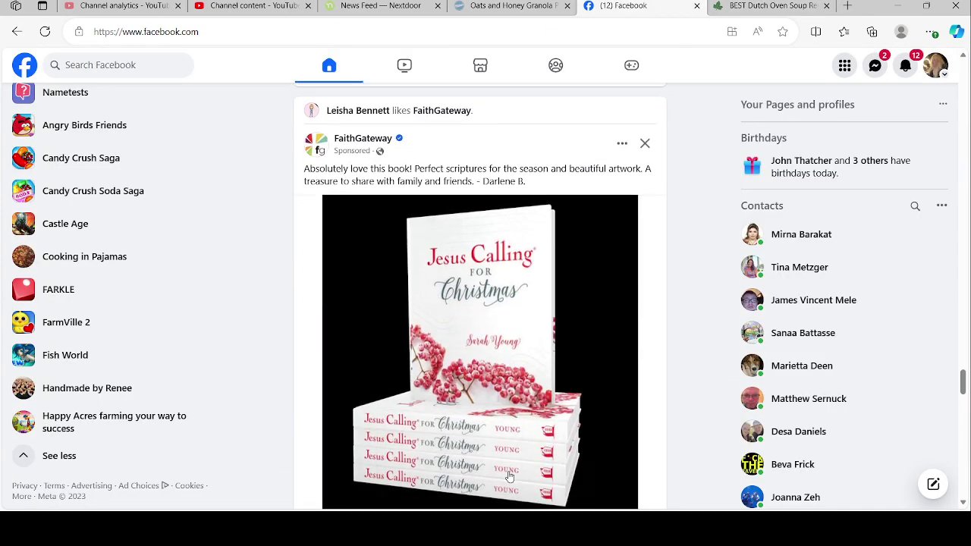
pyautogui.scroll(-3, 504, 472)
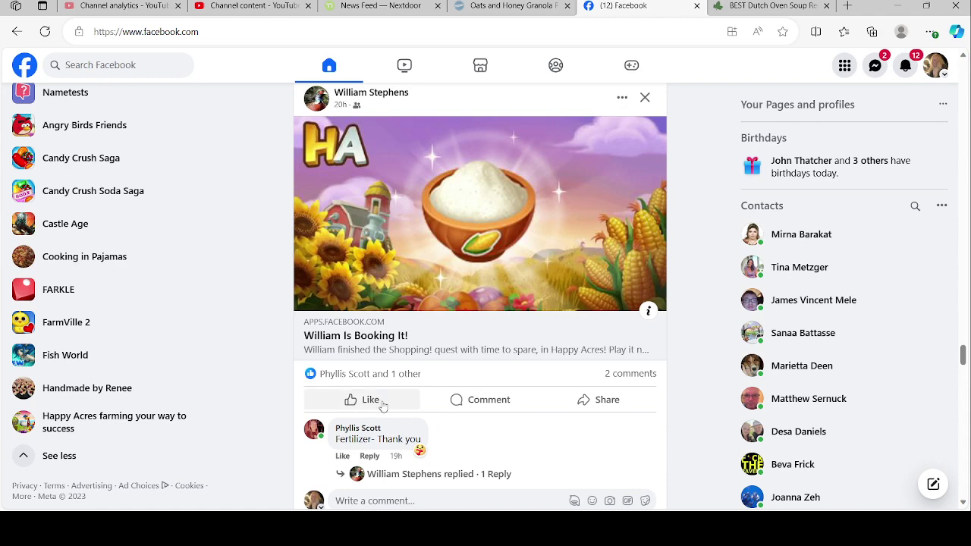
pyautogui.click(447, 271)
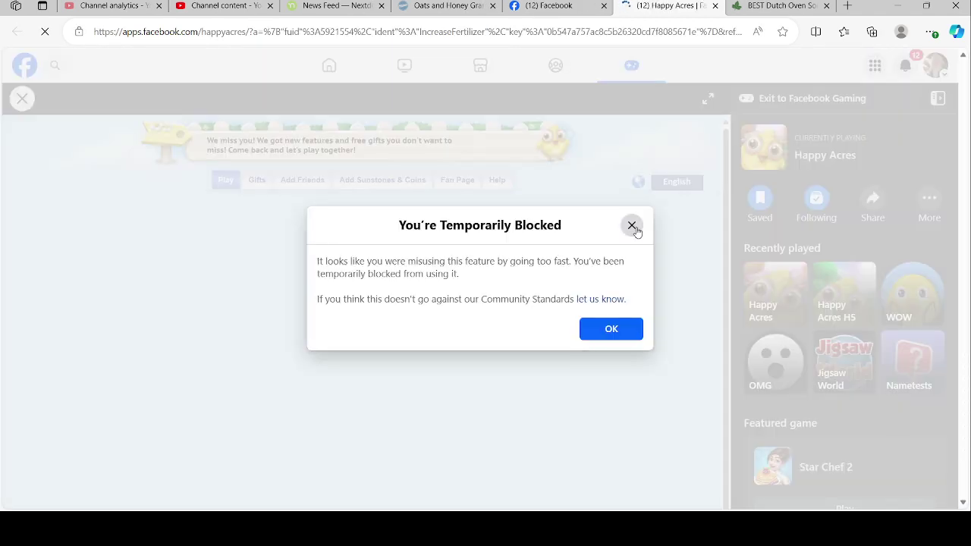
pyautogui.click(633, 226)
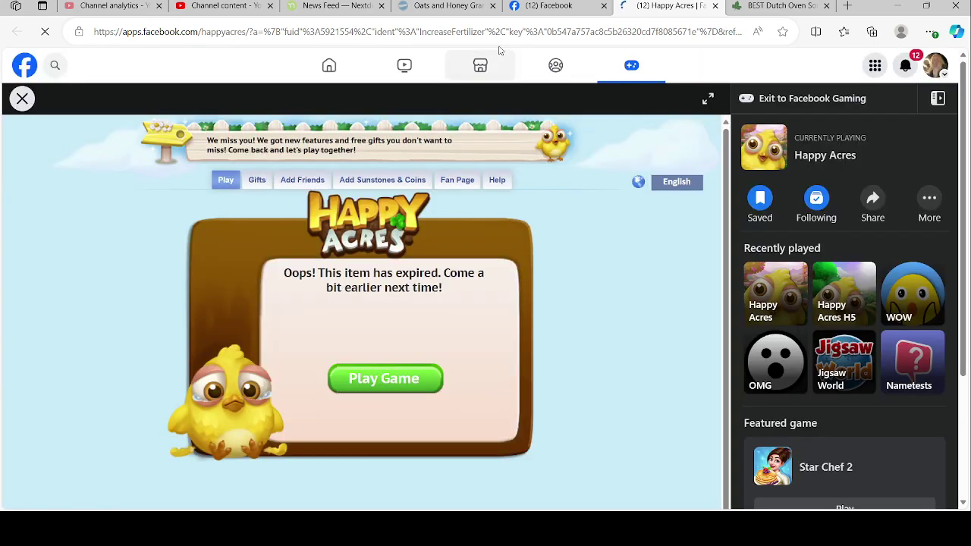
pyautogui.click(714, 6)
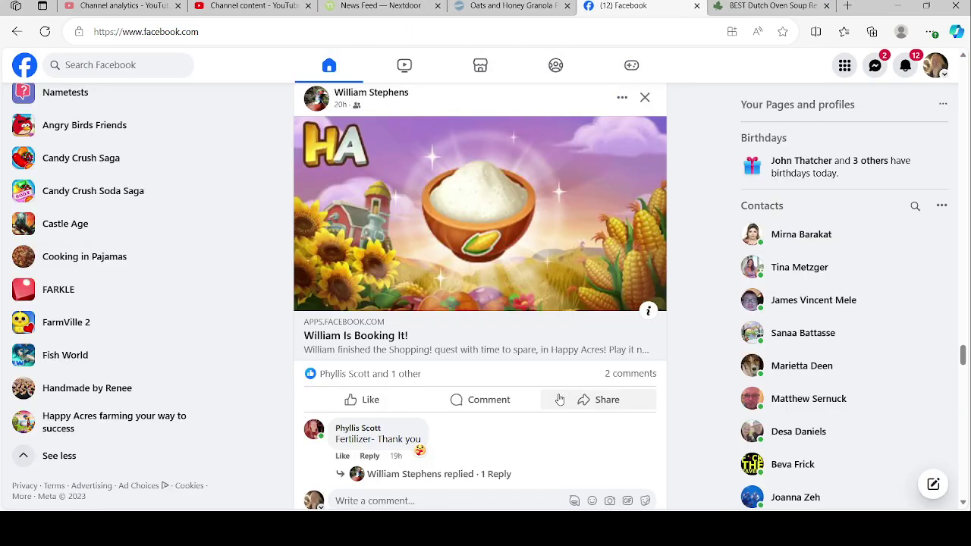
# Like and open another Thanksgiving Dinner Merge gift, finding all rewards already collected.
pyautogui.scroll(2, 559, 400)
pyautogui.scroll(-3, 559, 400)
pyautogui.scroll(-3, 560, 400)
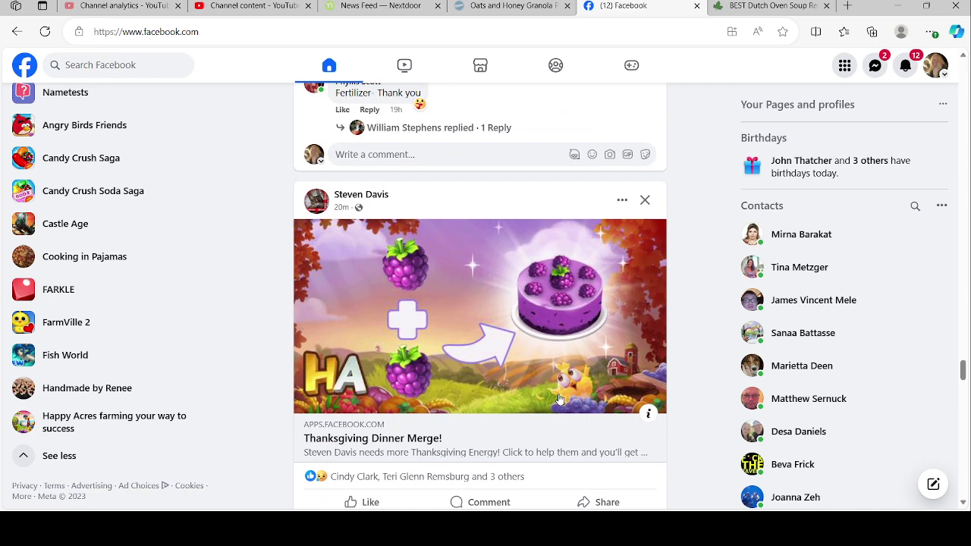
pyautogui.scroll(-2, 559, 400)
pyautogui.click(362, 364)
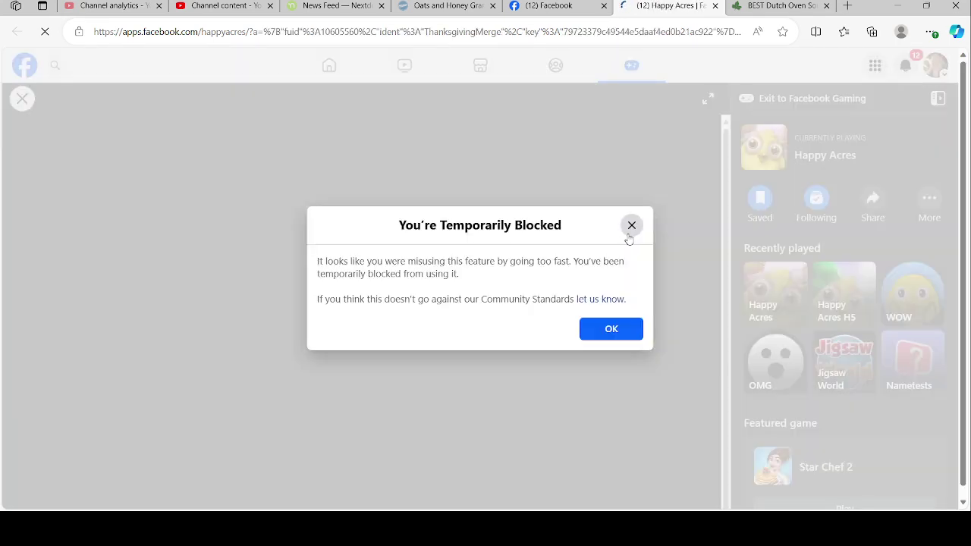
pyautogui.click(631, 226)
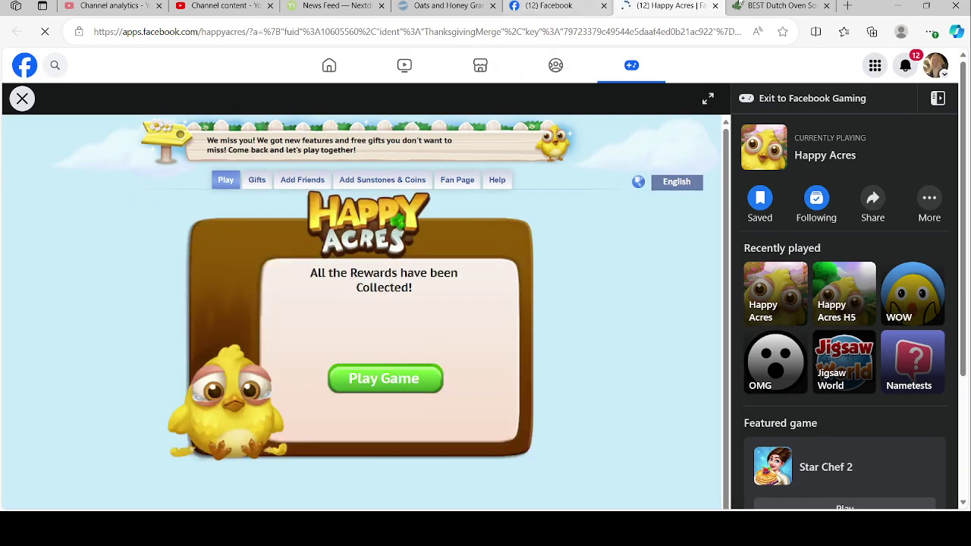
pyautogui.hotkey('ctrl', 'w')
pyautogui.scroll(2, 545, 291)
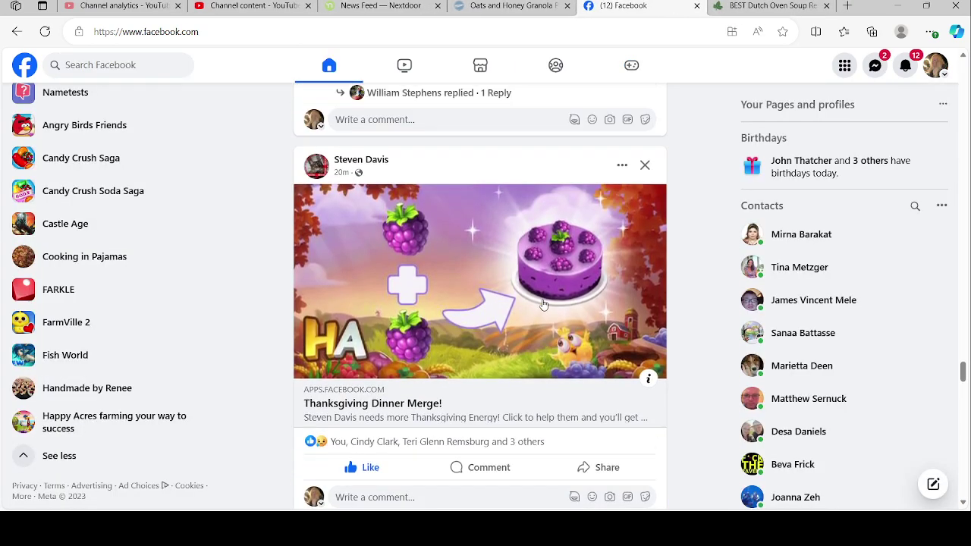
pyautogui.scroll(-3, 549, 308)
pyautogui.scroll(-4, 548, 305)
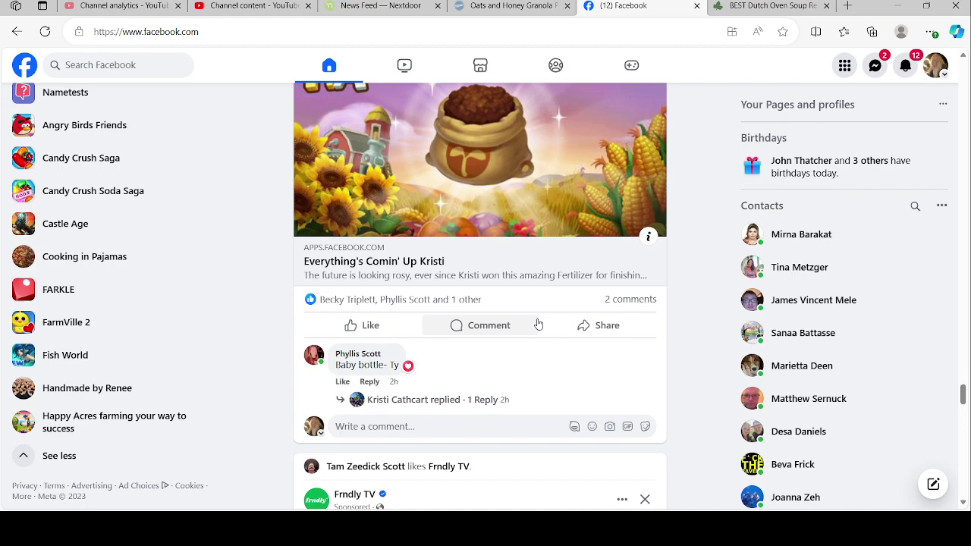
pyautogui.scroll(-10, 538, 325)
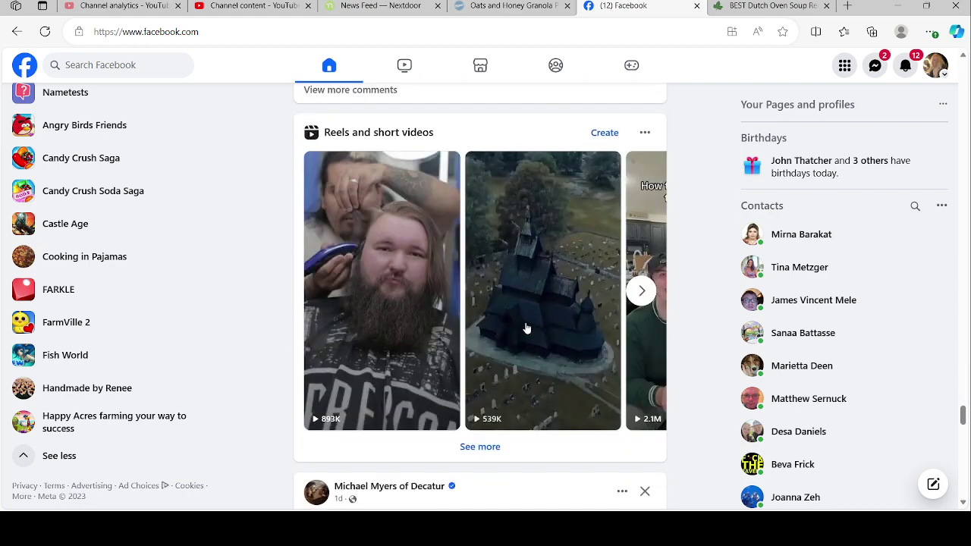
pyautogui.scroll(8, 79, 379)
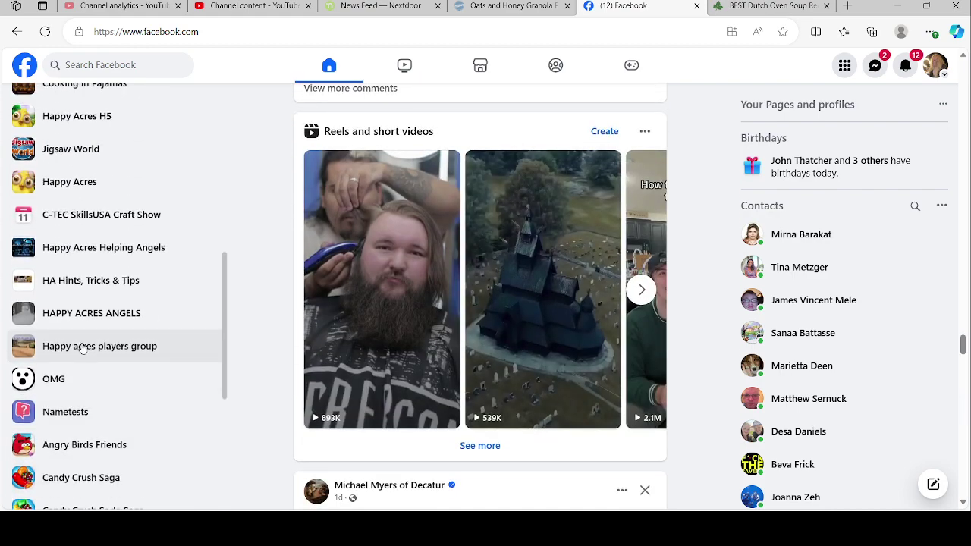
pyautogui.scroll(1, 84, 334)
# Open the Happy Acres Farming Your Way to Success group and claim its whisk gift past the block notice.
pyautogui.click(126, 301)
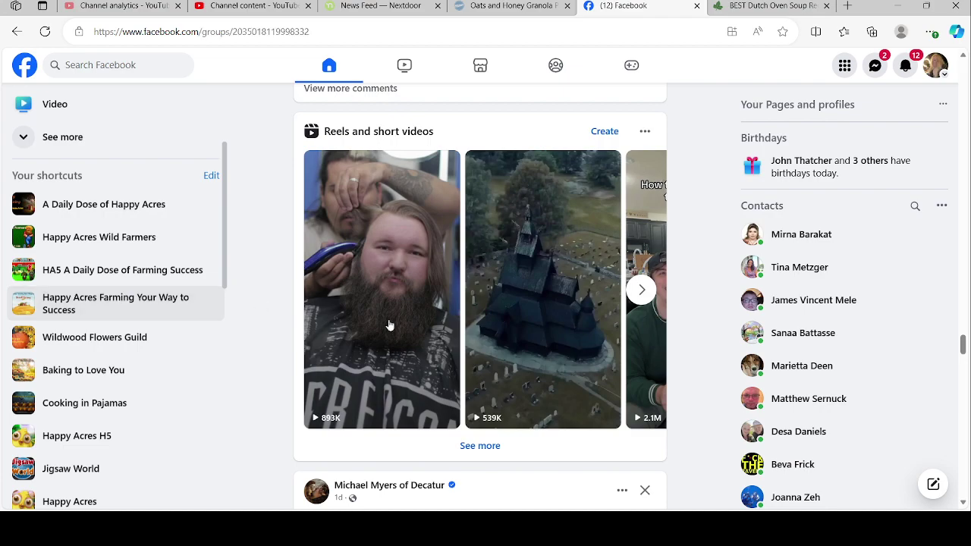
pyautogui.scroll(-5, 574, 396)
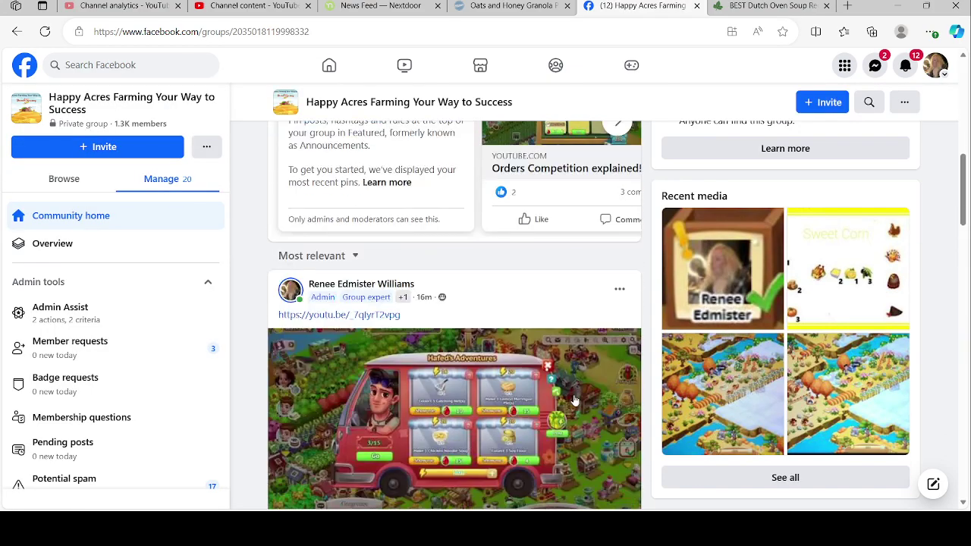
pyautogui.scroll(-12, 512, 353)
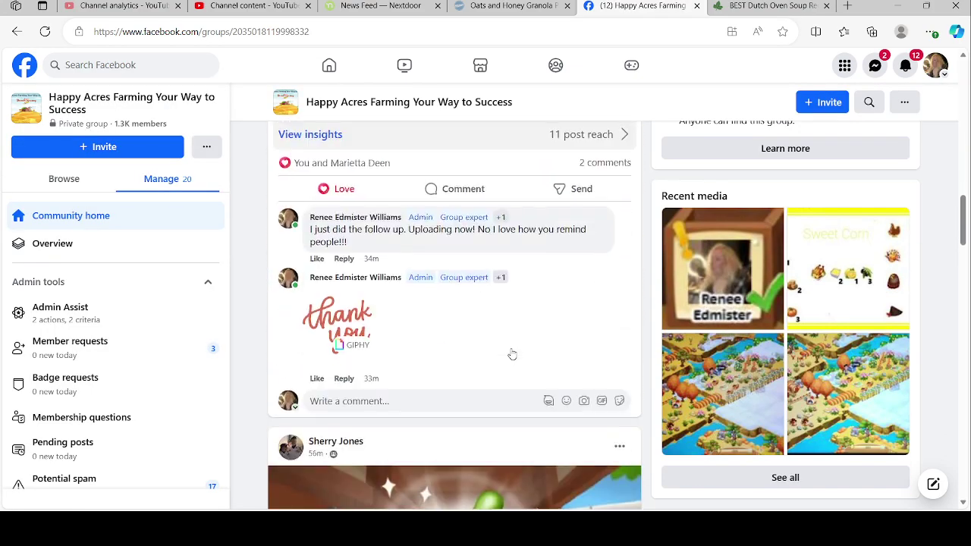
pyautogui.scroll(-4, 511, 354)
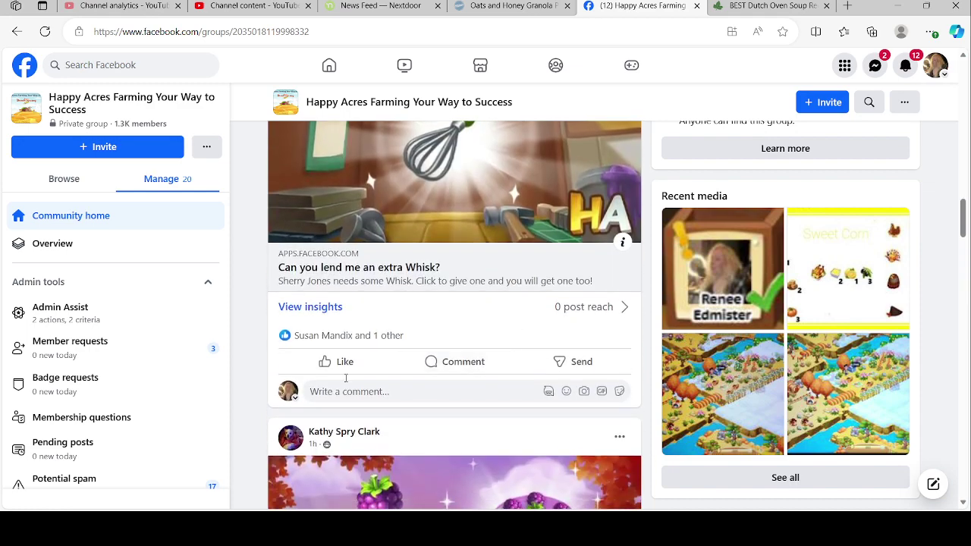
pyautogui.scroll(-5, 362, 380)
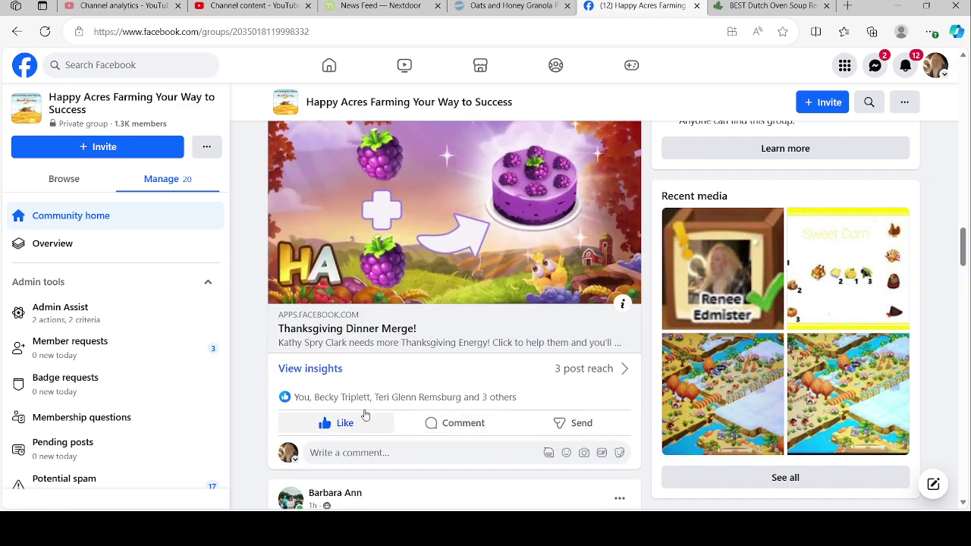
pyautogui.moveTo(365, 414)
pyautogui.scroll(5, 458, 324)
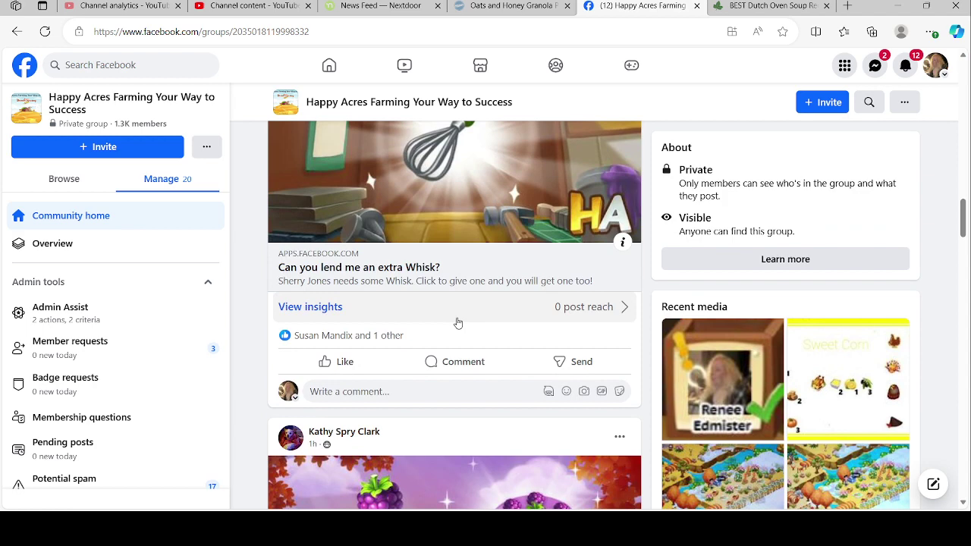
pyautogui.scroll(1, 458, 323)
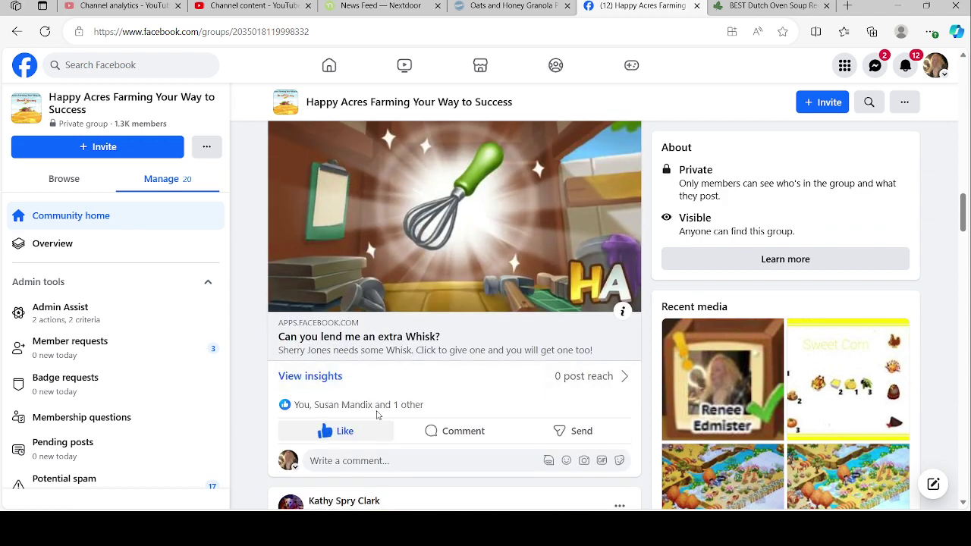
pyautogui.click(459, 252)
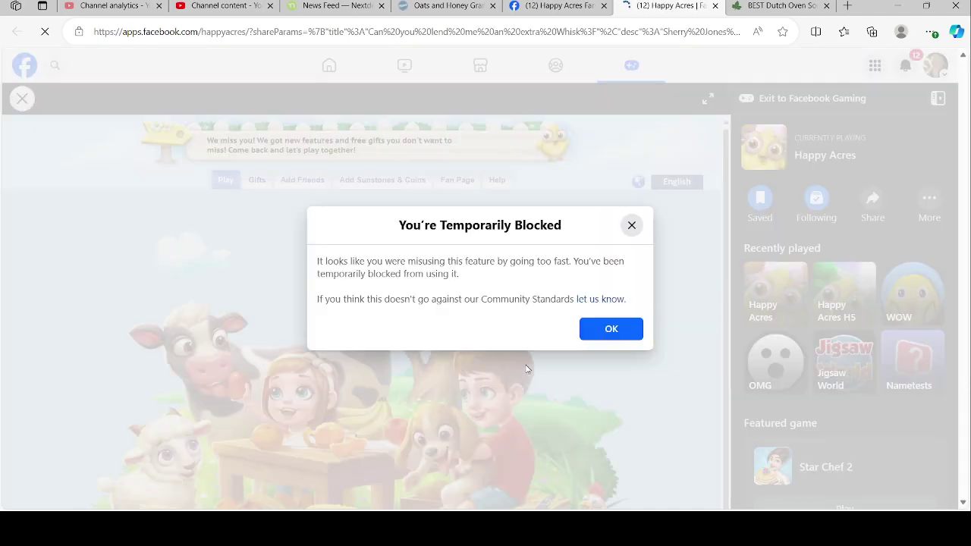
pyautogui.click(631, 226)
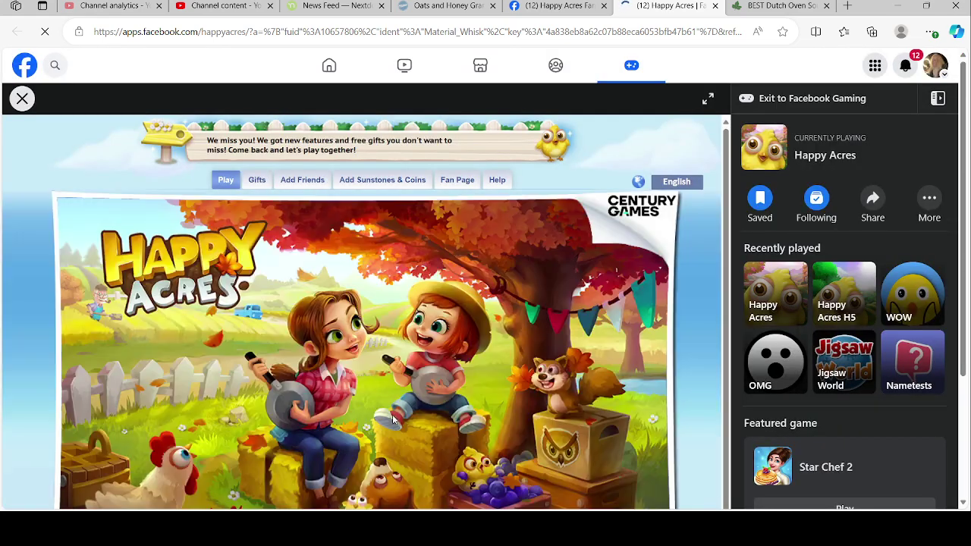
pyautogui.click(714, 6)
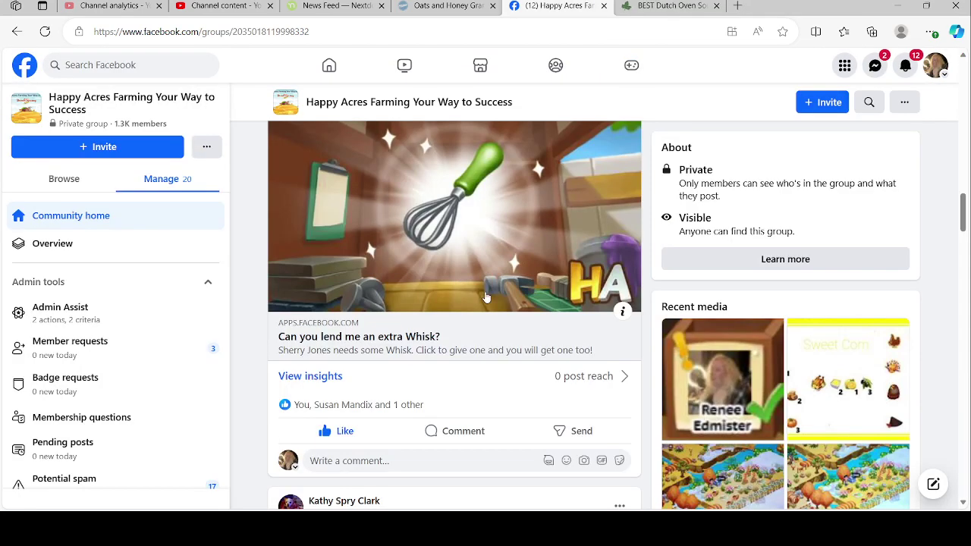
# Claim the group's Thanksgiving Dinner Merge gift, finding all rewards already collected.
pyautogui.scroll(-8, 472, 356)
pyautogui.scroll(-4, 472, 355)
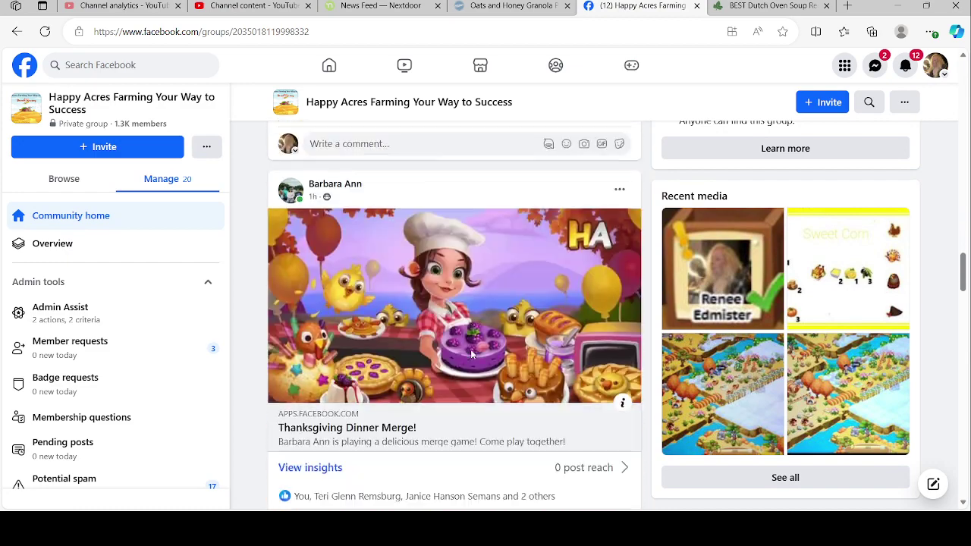
pyautogui.scroll(-10, 468, 408)
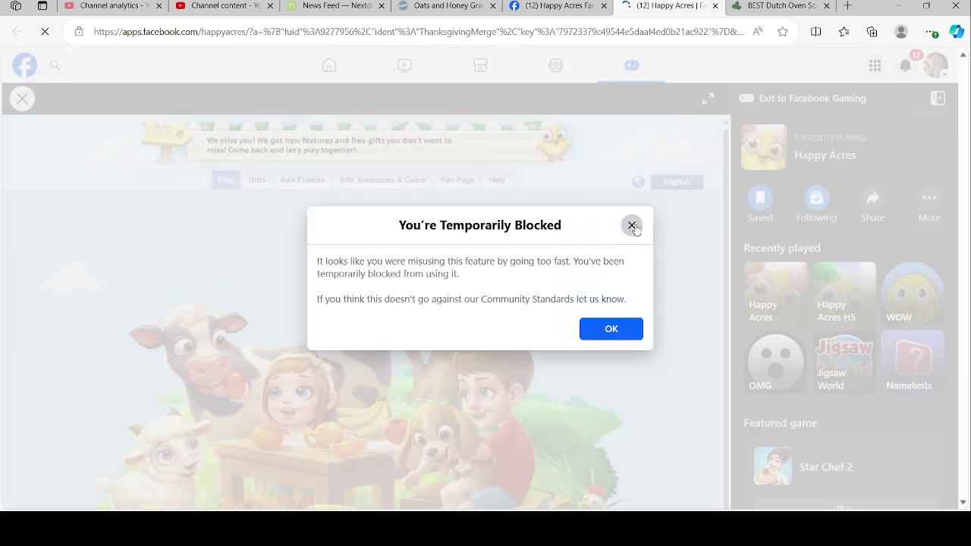
pyautogui.click(632, 225)
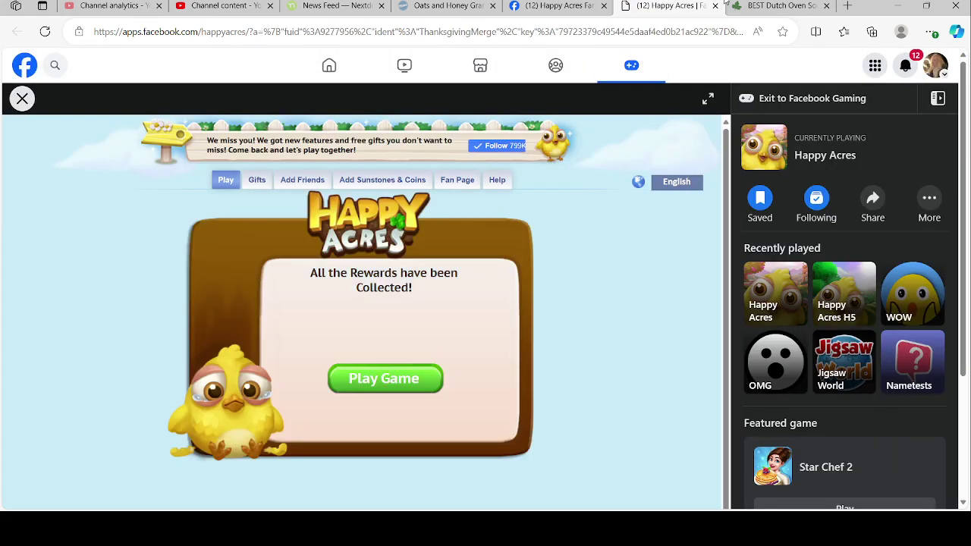
pyautogui.click(716, 6)
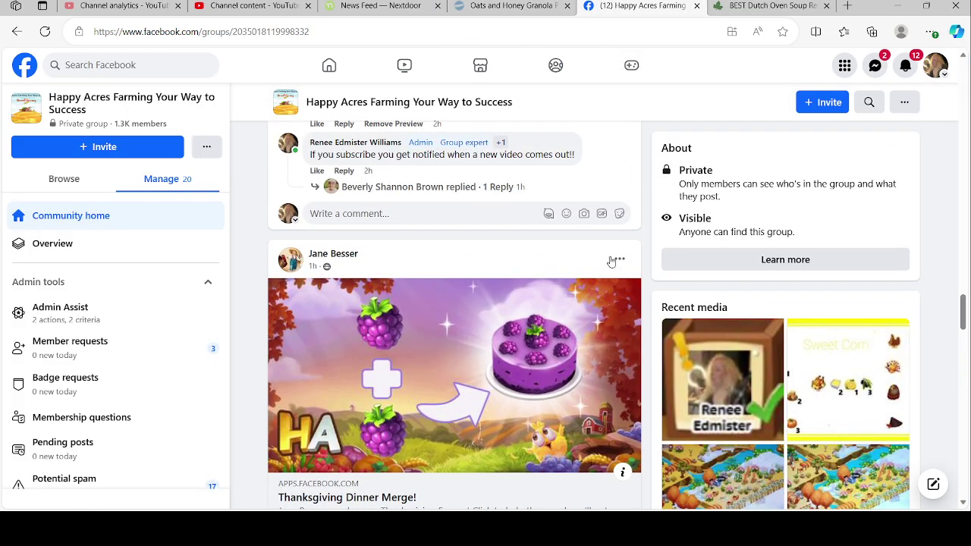
# Remove the first expired Thanksgiving Dinner Merge gift post from the group.
pyautogui.click(617, 260)
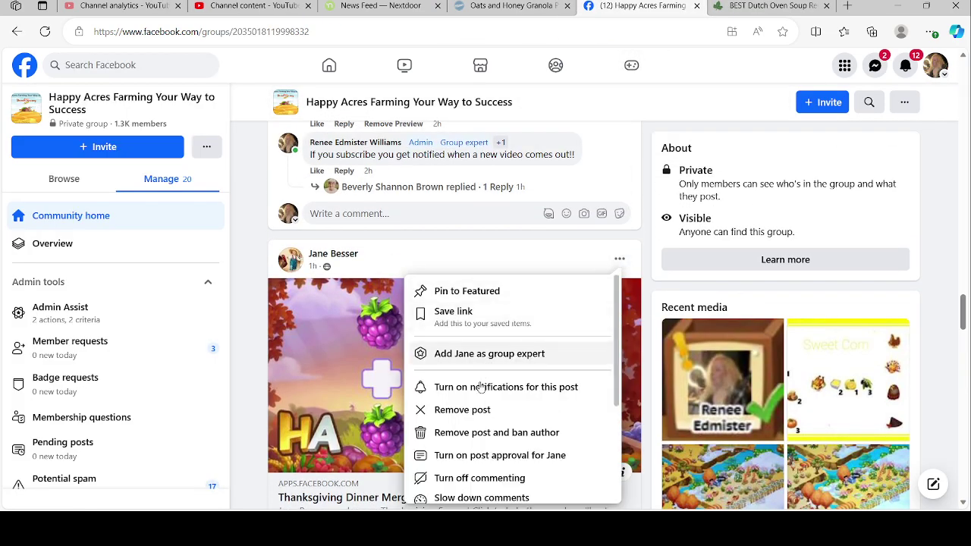
pyautogui.click(533, 415)
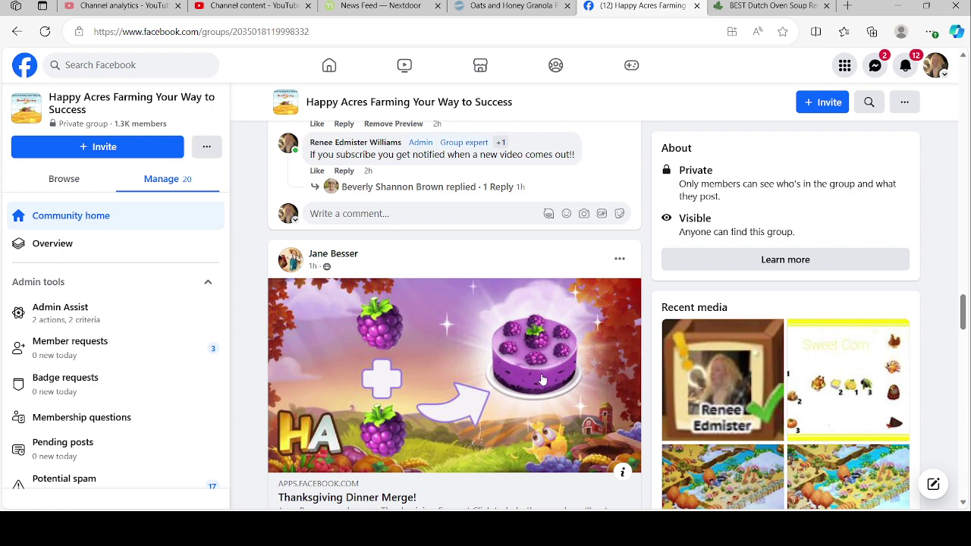
pyautogui.click(620, 261)
pyautogui.click(494, 413)
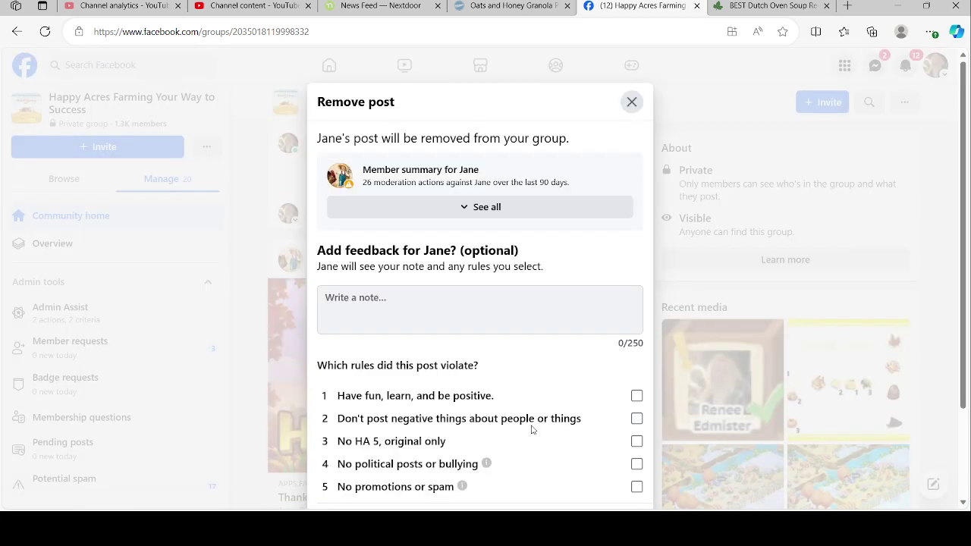
pyautogui.scroll(-3, 532, 430)
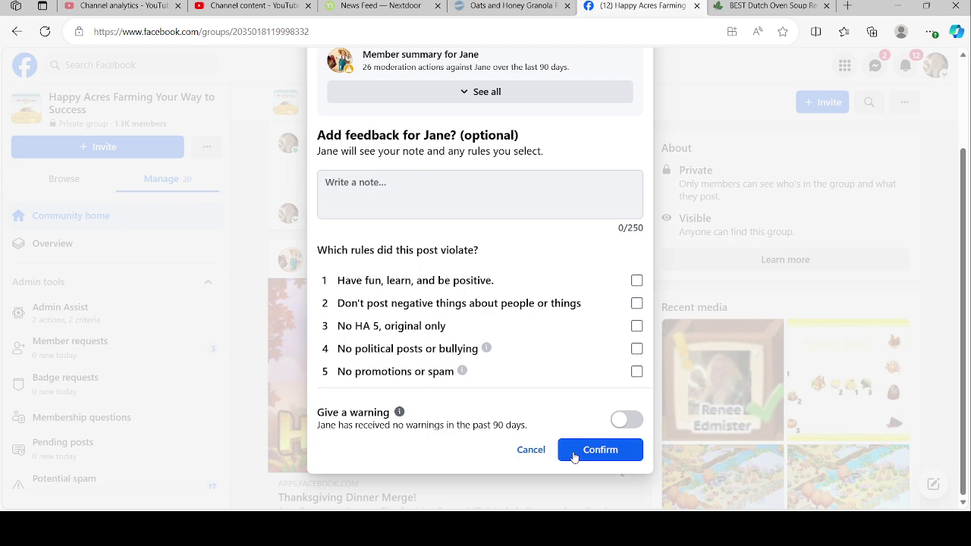
pyautogui.click(600, 450)
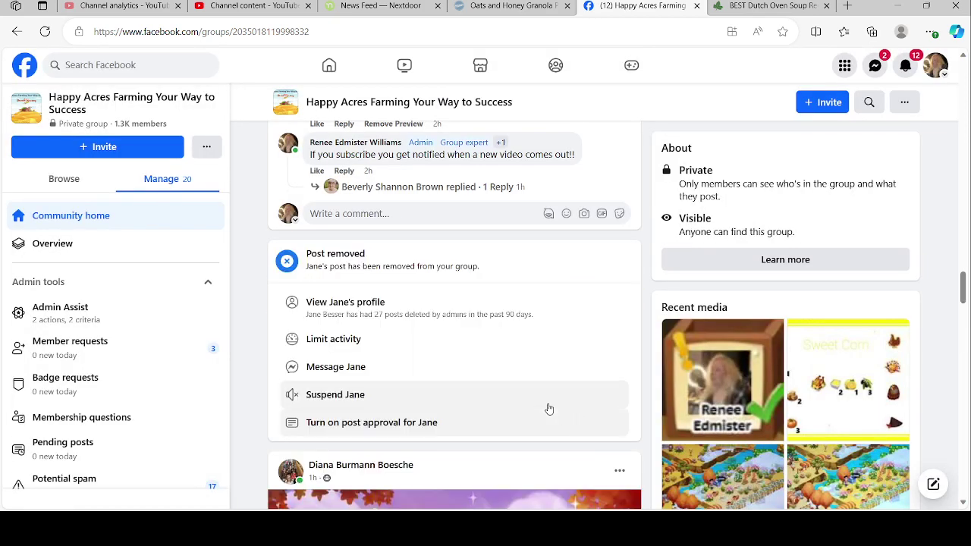
# Remove a second expired Thanksgiving Dinner Merge gift post from the group.
pyautogui.scroll(-3, 531, 379)
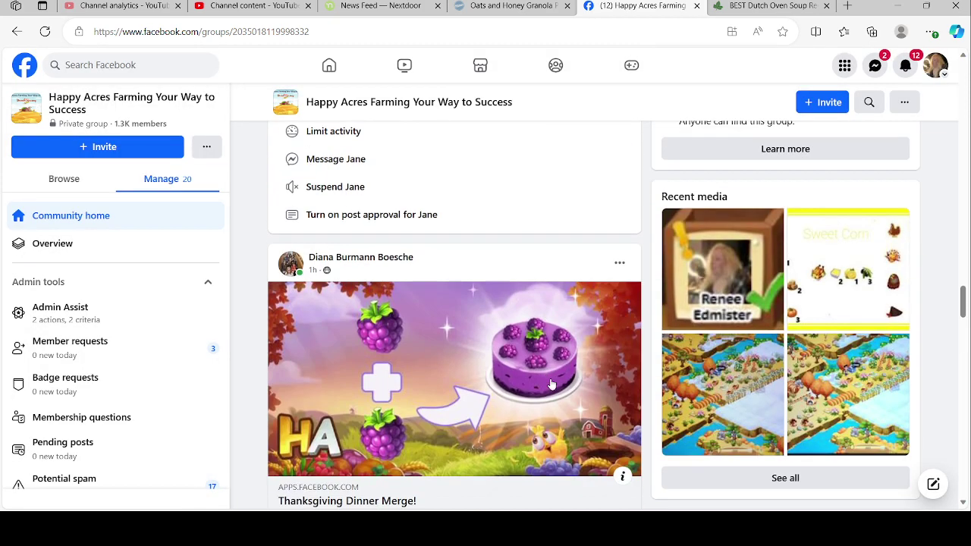
pyautogui.scroll(-2, 552, 385)
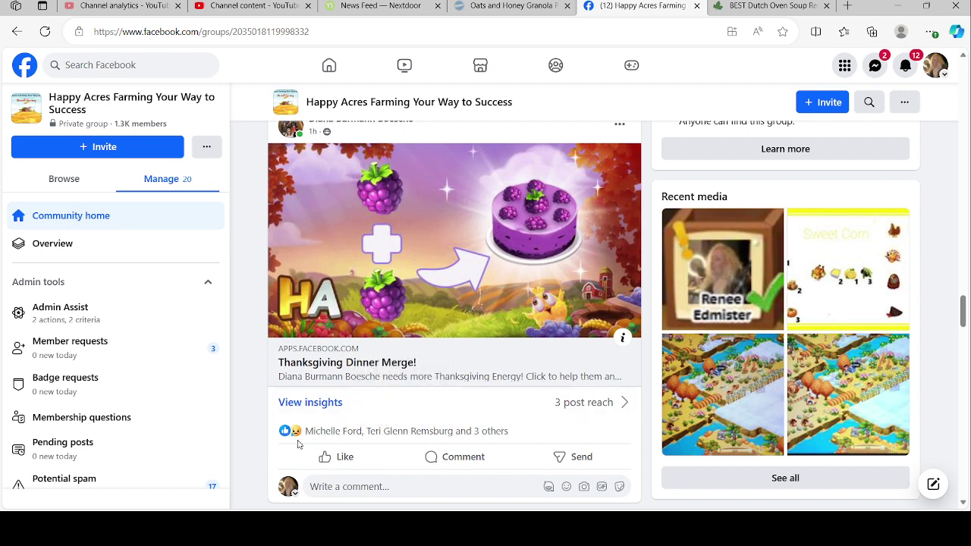
pyautogui.moveTo(468, 437)
pyautogui.scroll(1, 612, 252)
pyautogui.click(620, 196)
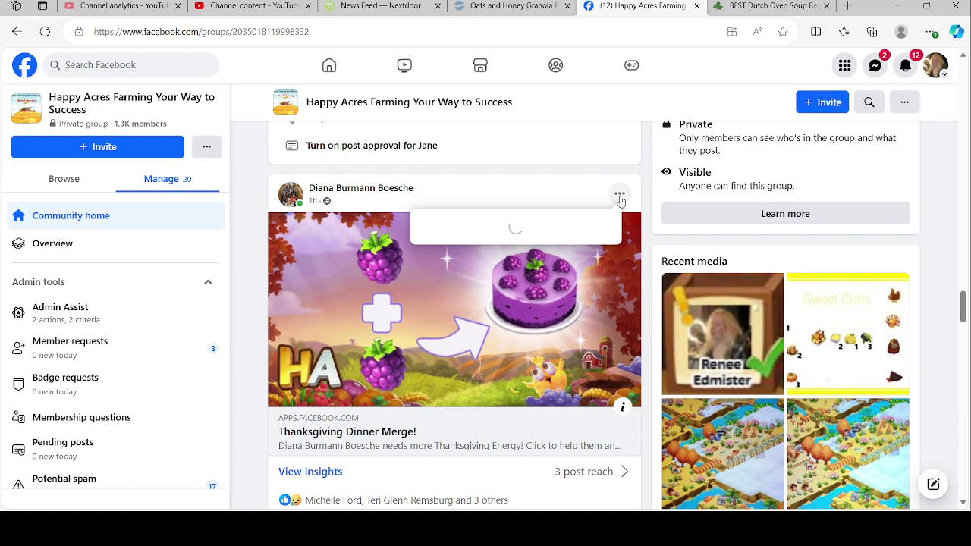
pyautogui.click(484, 347)
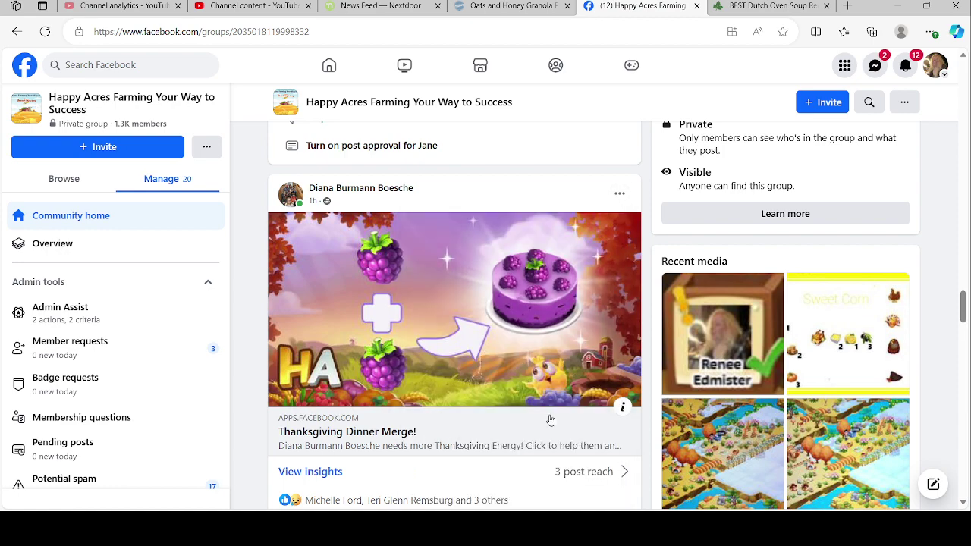
pyautogui.click(621, 196)
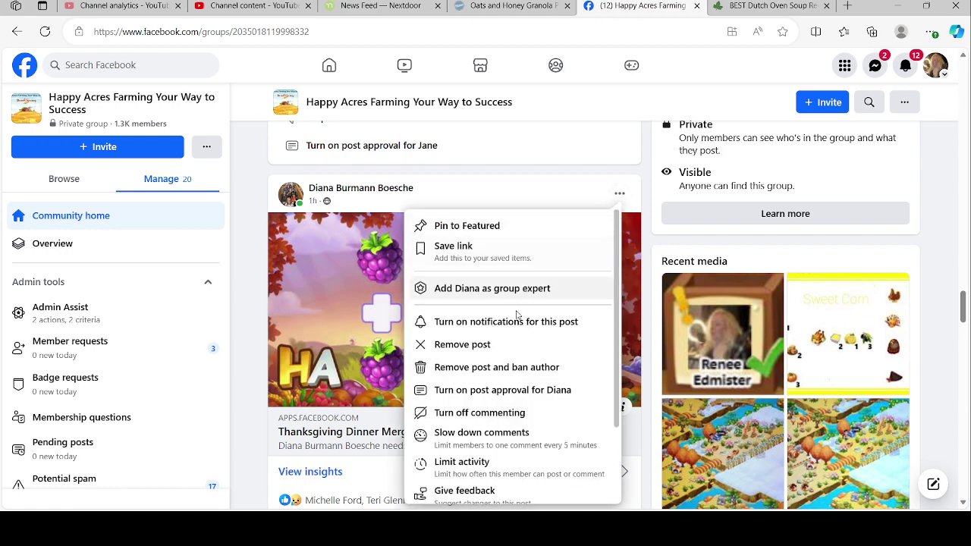
pyautogui.click(561, 346)
pyautogui.scroll(-2, 572, 375)
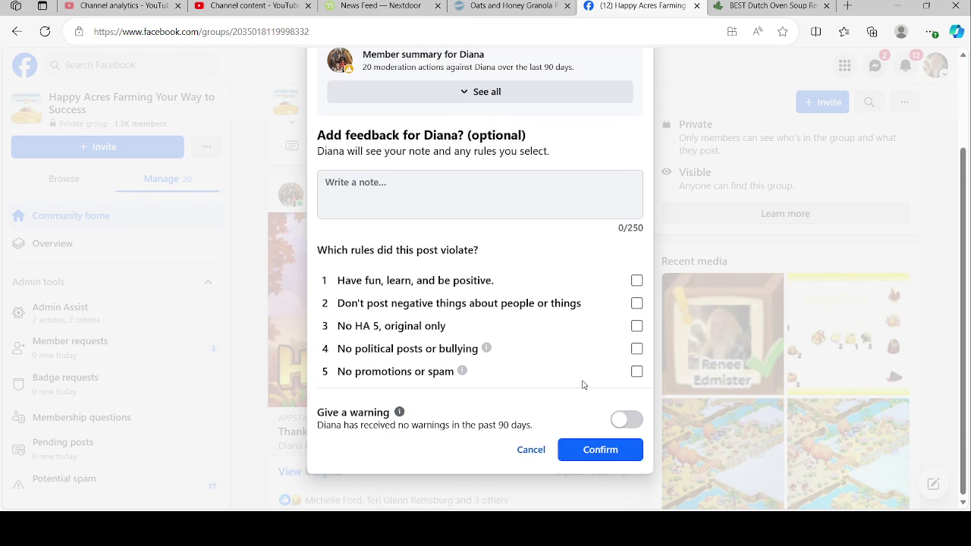
pyautogui.click(575, 451)
# Remove the next expired Thanksgiving Dinner Merge gift post from the group.
pyautogui.scroll(-4, 542, 386)
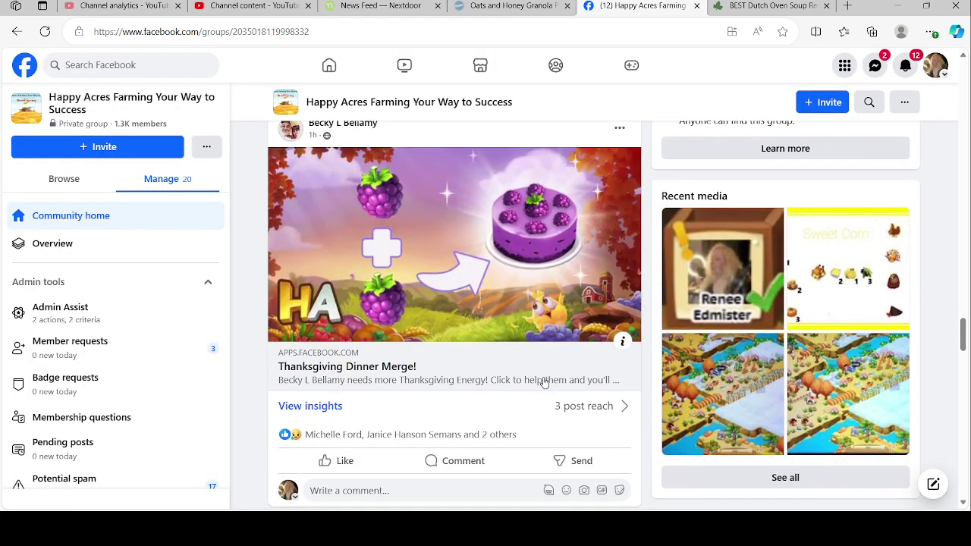
pyautogui.scroll(1, 543, 384)
pyautogui.click(621, 198)
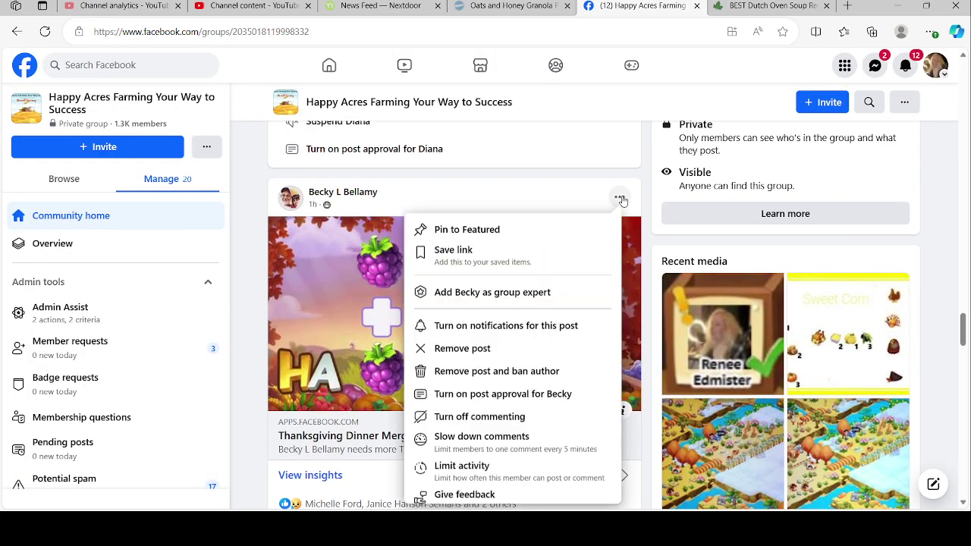
pyautogui.click(455, 353)
pyautogui.scroll(-2, 522, 377)
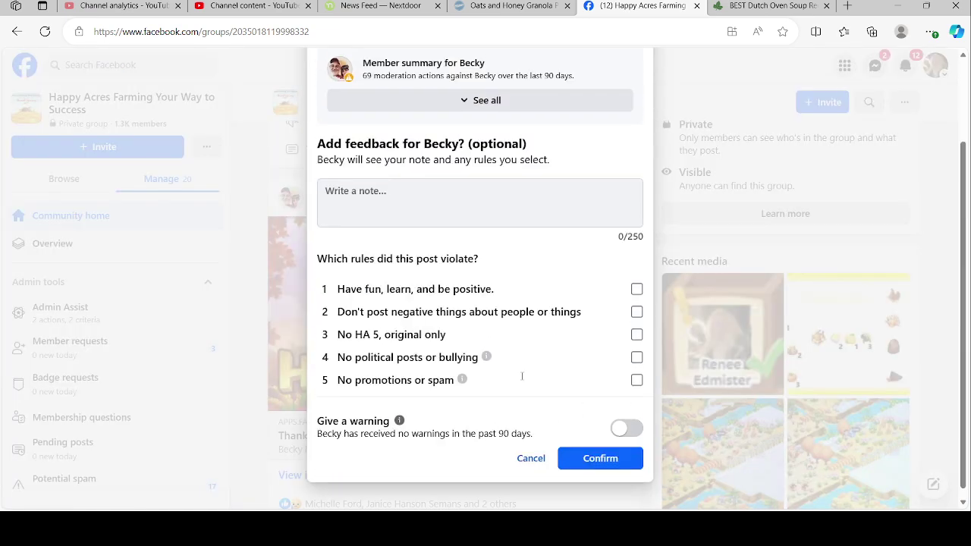
pyautogui.click(575, 450)
# Remove the member's Thanksgiving Dinner Merge thank-you post from the group.
pyautogui.scroll(-3, 505, 373)
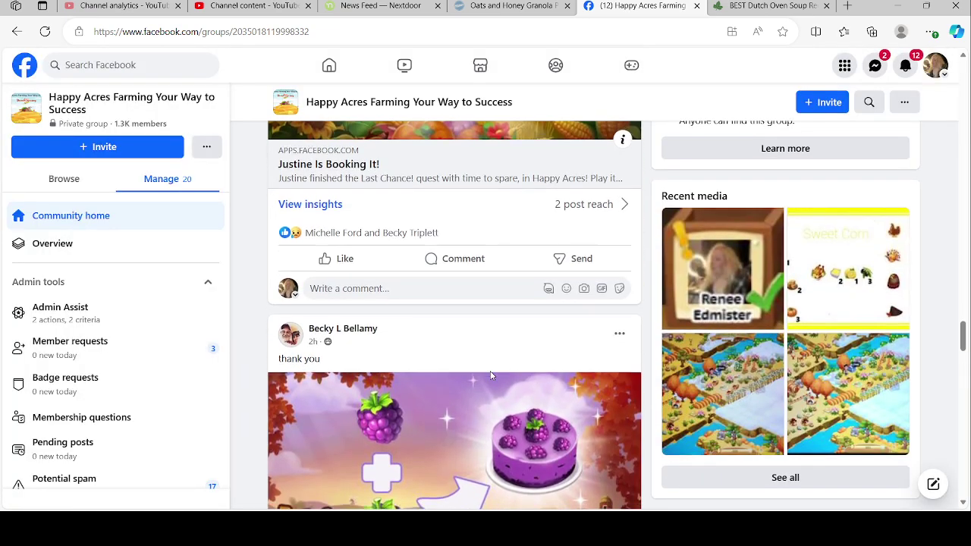
pyautogui.scroll(-4, 494, 372)
pyautogui.scroll(3, 506, 341)
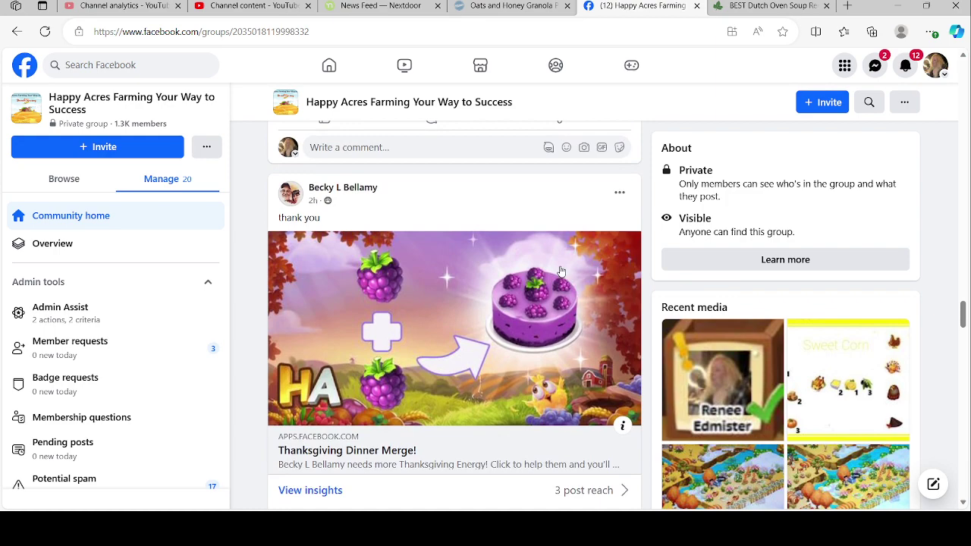
pyautogui.click(619, 199)
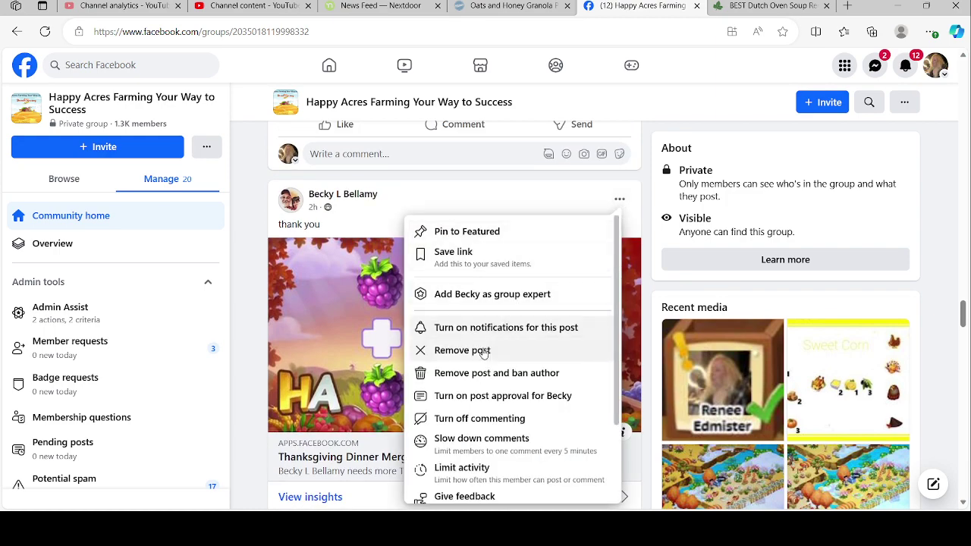
pyautogui.click(484, 351)
pyautogui.scroll(-2, 528, 396)
pyautogui.click(579, 450)
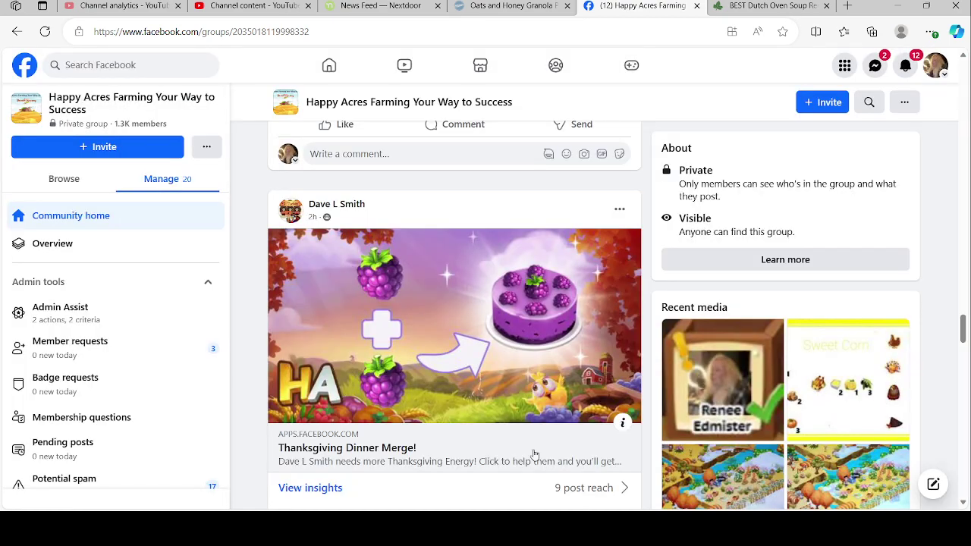
pyautogui.scroll(-3, 516, 416)
pyautogui.scroll(-5, 517, 419)
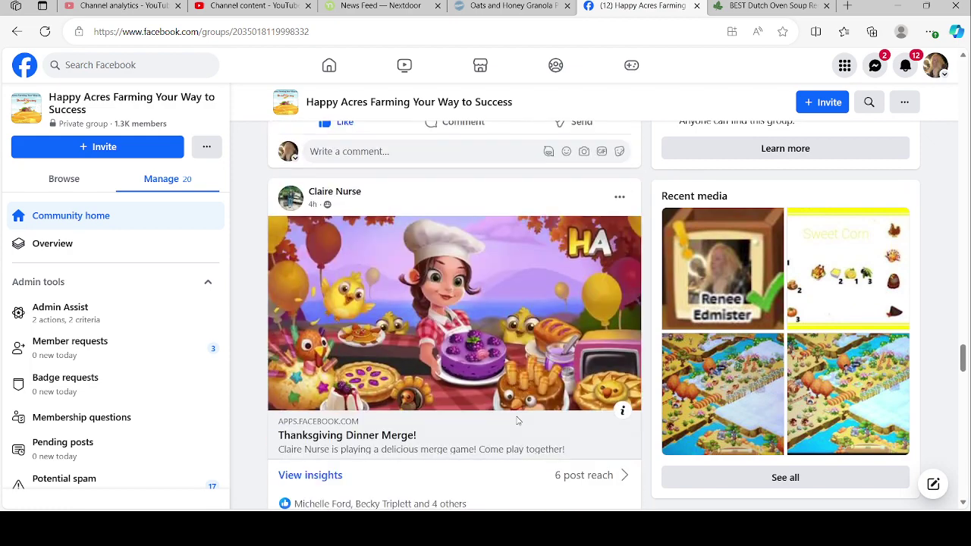
pyautogui.scroll(4, 517, 416)
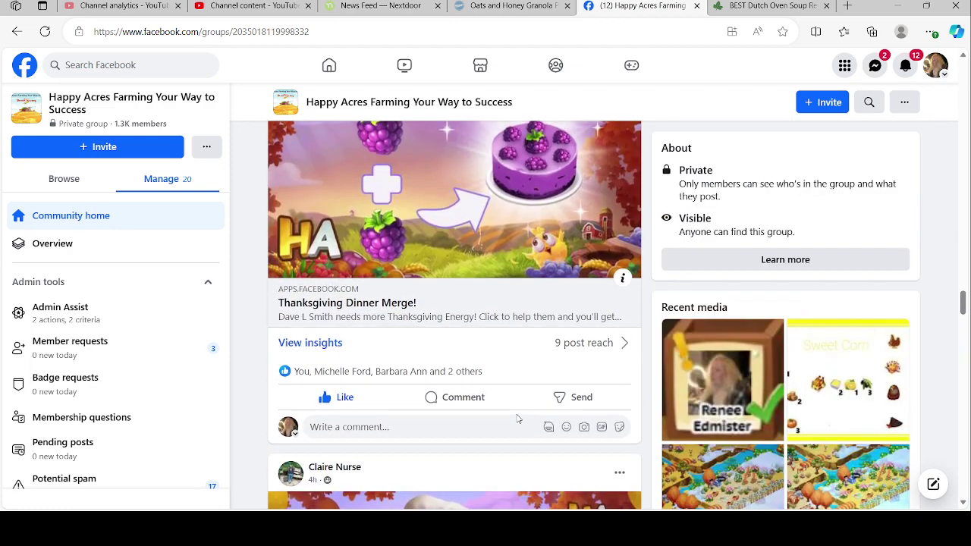